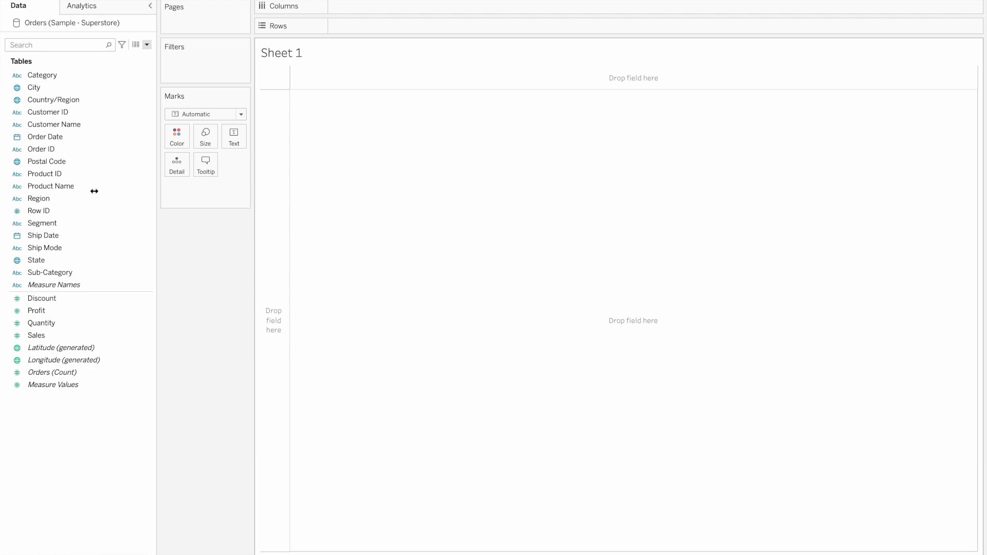
- Place Order Date on Rows as a discrete exact date
{"action": "left_click_drag", "start_coordinate": [57, 138], "coordinate": [368, 30]}
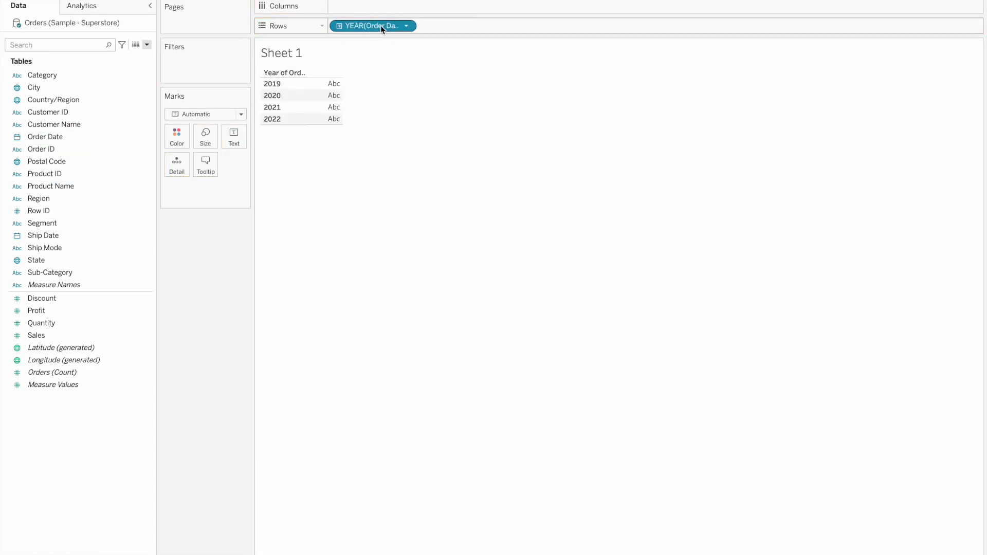
{"action": "right_click", "coordinate": [380, 26]}
{"action": "left_click", "coordinate": [427, 307]}
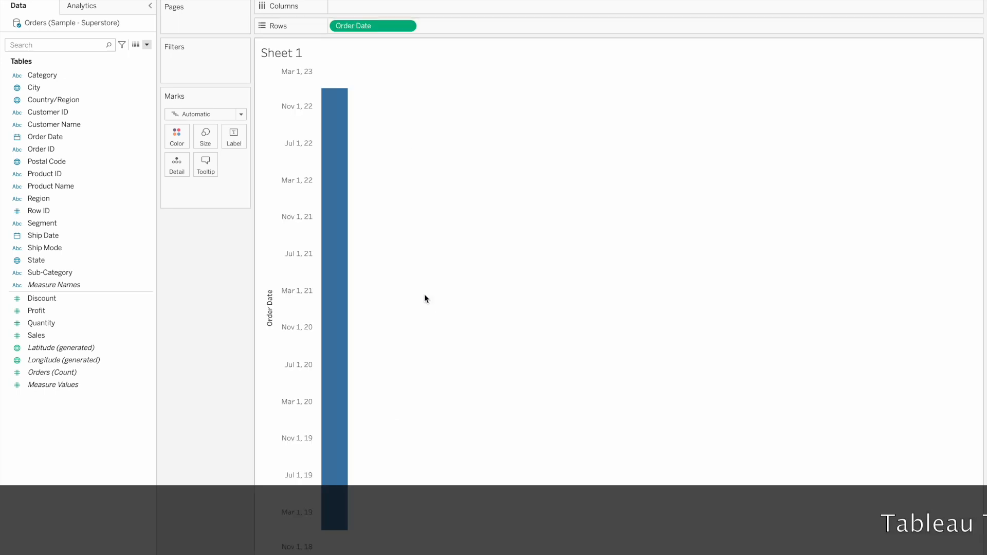
{"action": "right_click", "coordinate": [366, 29]}
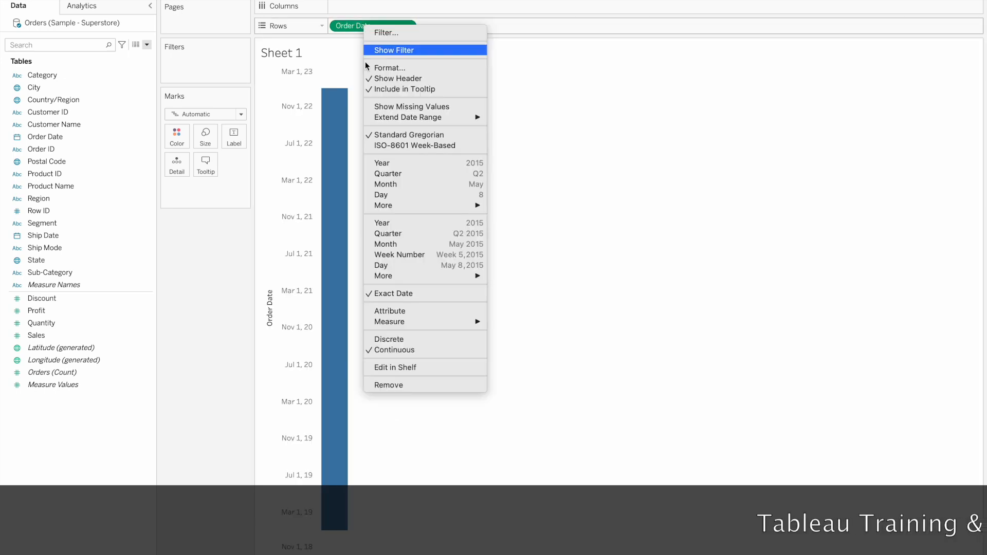
{"action": "left_click", "coordinate": [395, 340]}
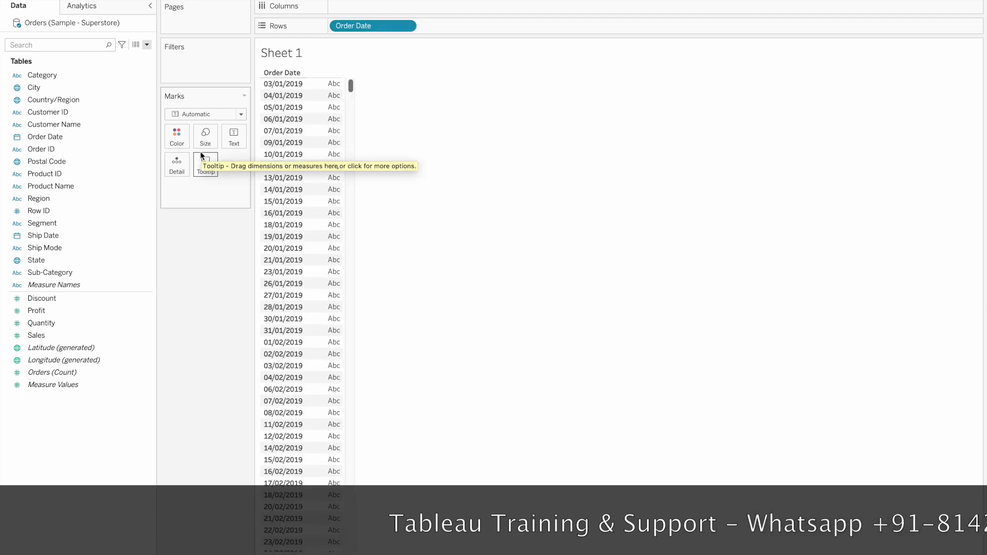
- Create a parameter named Start Date with data type Date and current value 01/09/2022
{"action": "left_click", "coordinate": [147, 44]}
{"action": "left_click", "coordinate": [77, 68]}
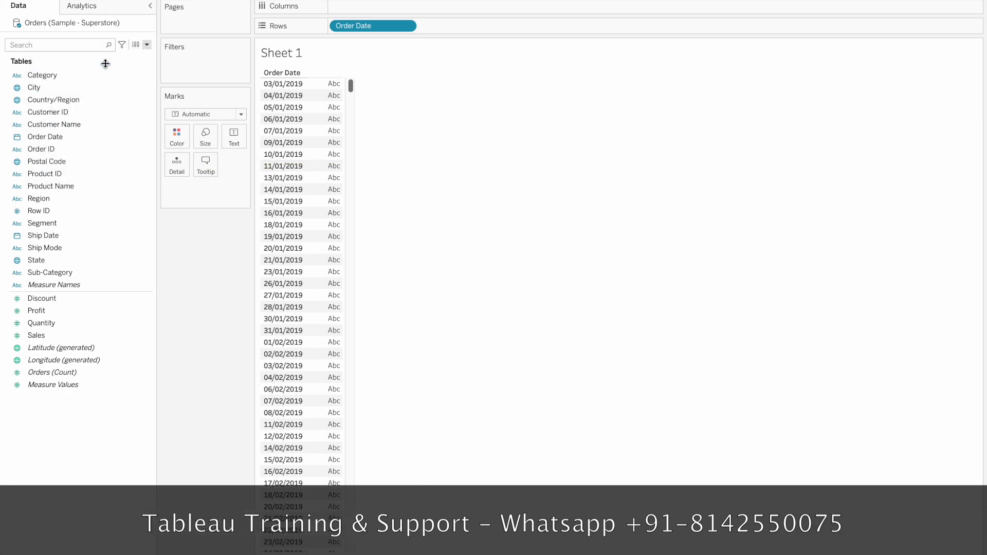
{"action": "type", "text": "St"}
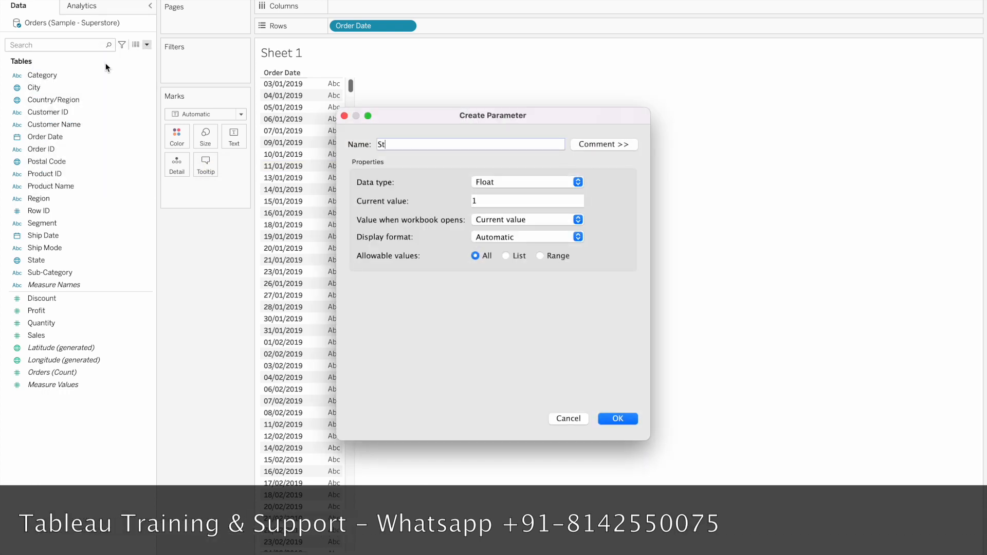
{"action": "type", "text": "art Date"}
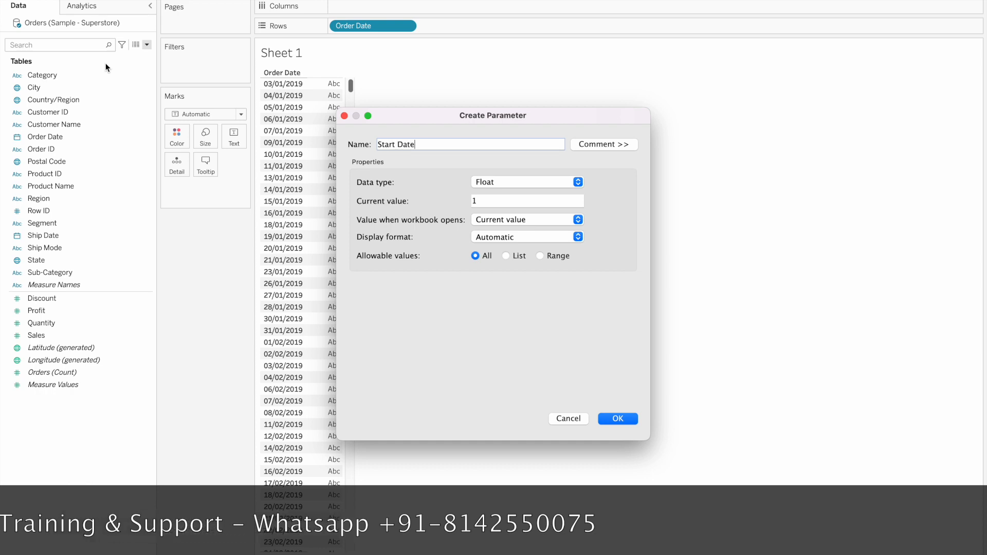
{"action": "left_click", "coordinate": [513, 183]}
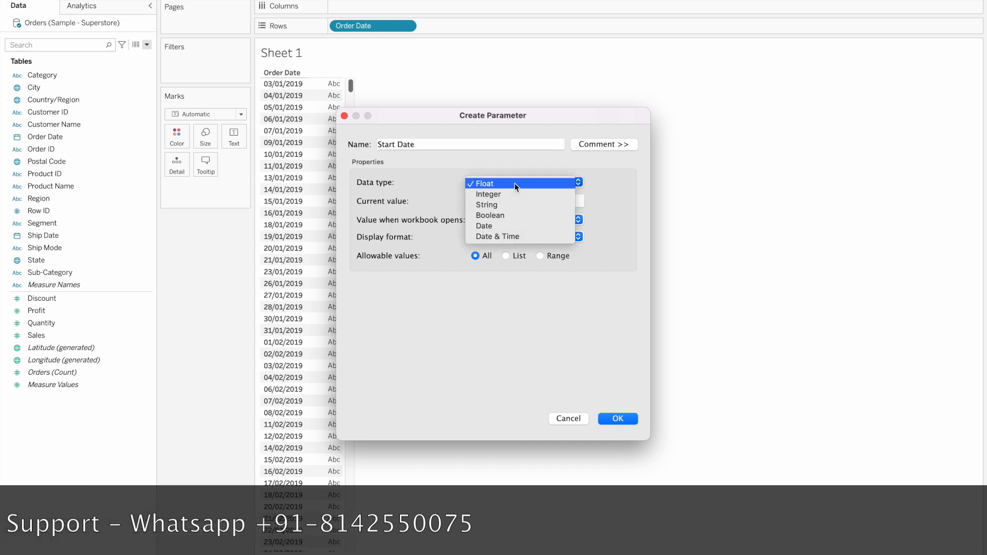
{"action": "left_click", "coordinate": [495, 226]}
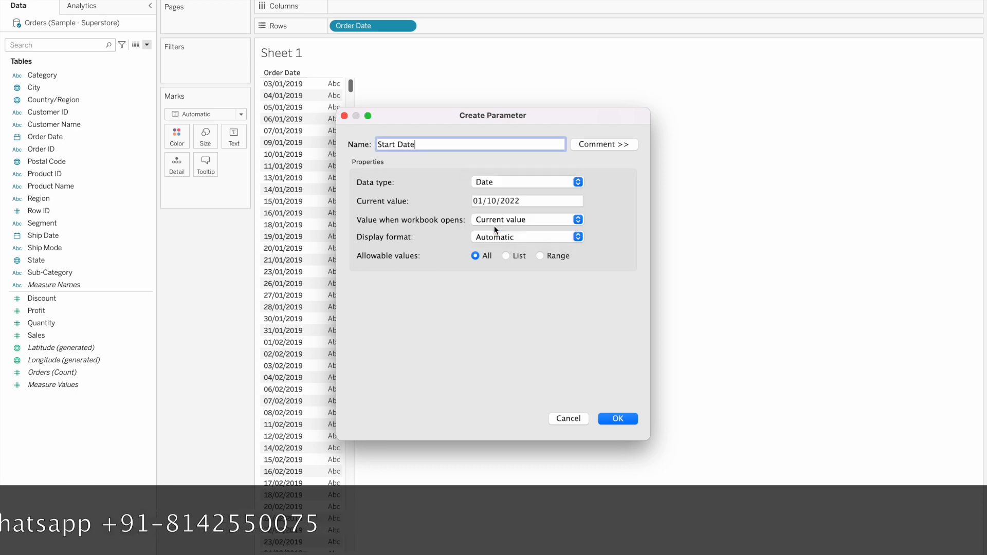
{"action": "left_click", "coordinate": [534, 201]}
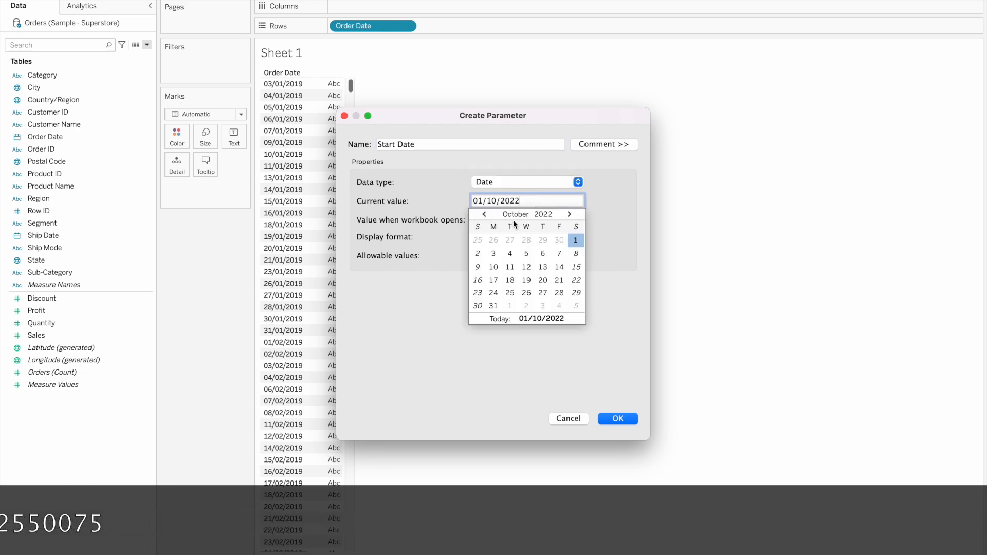
{"action": "left_click", "coordinate": [485, 214]}
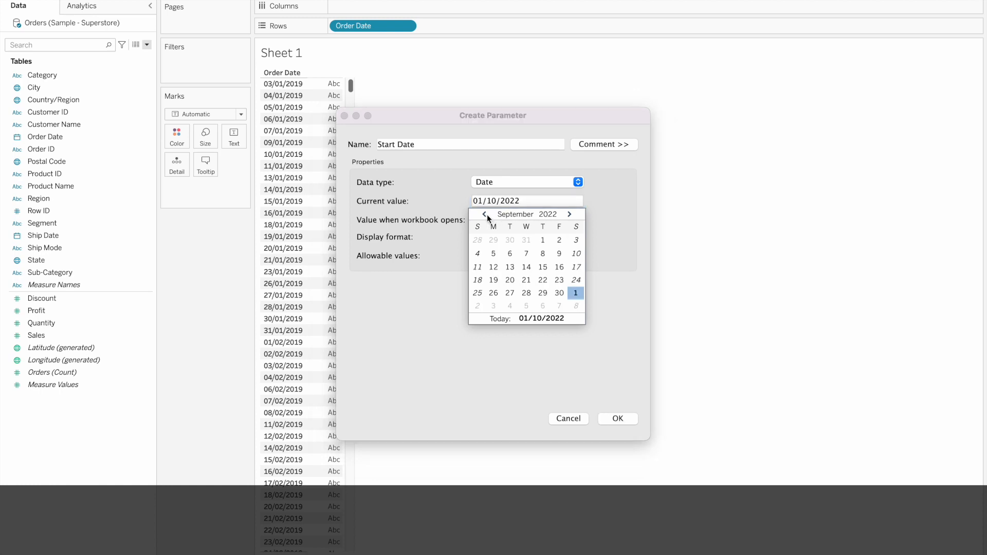
{"action": "left_click", "coordinate": [543, 240]}
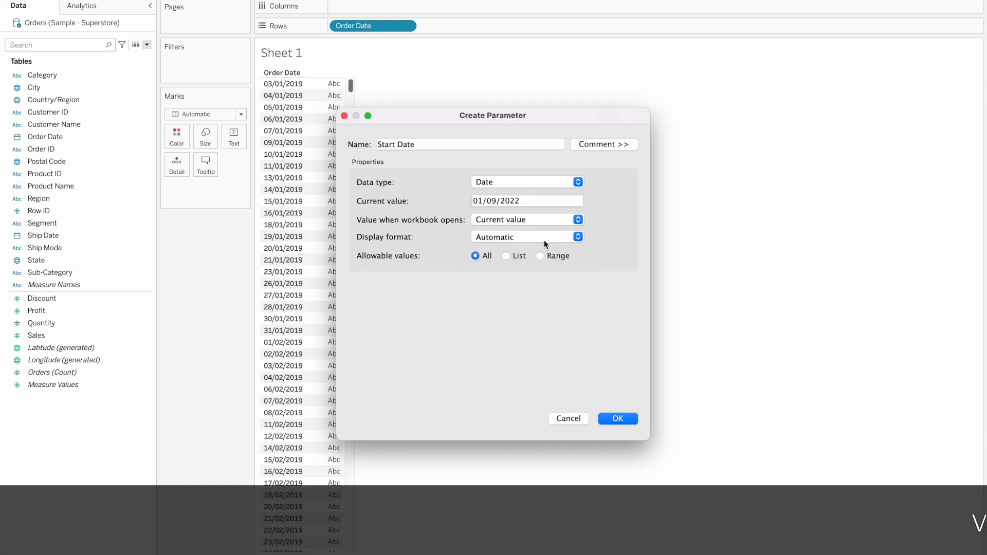
{"action": "left_click", "coordinate": [621, 417]}
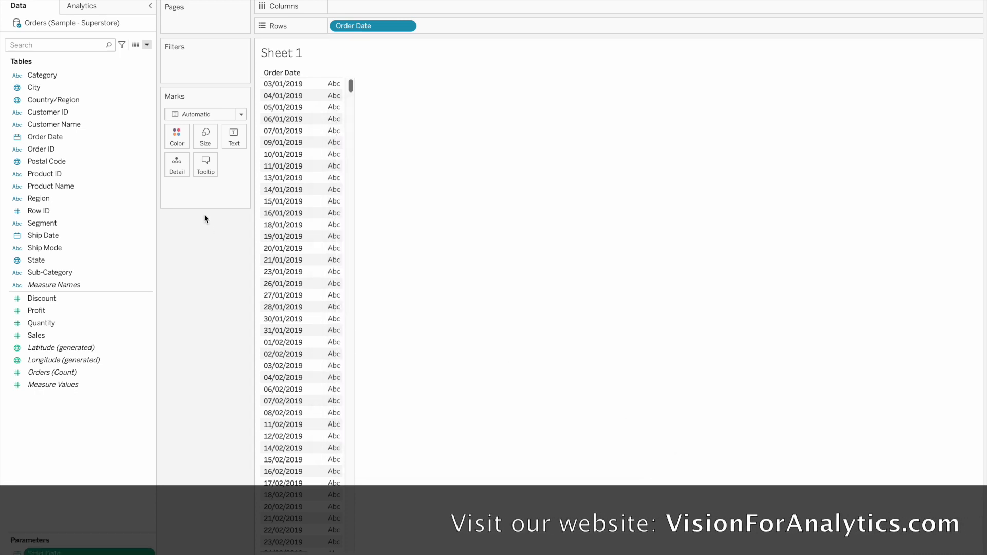
- Create a parameter named End Date with data type Date and current value 30/09/2022
{"action": "left_click", "coordinate": [148, 45]}
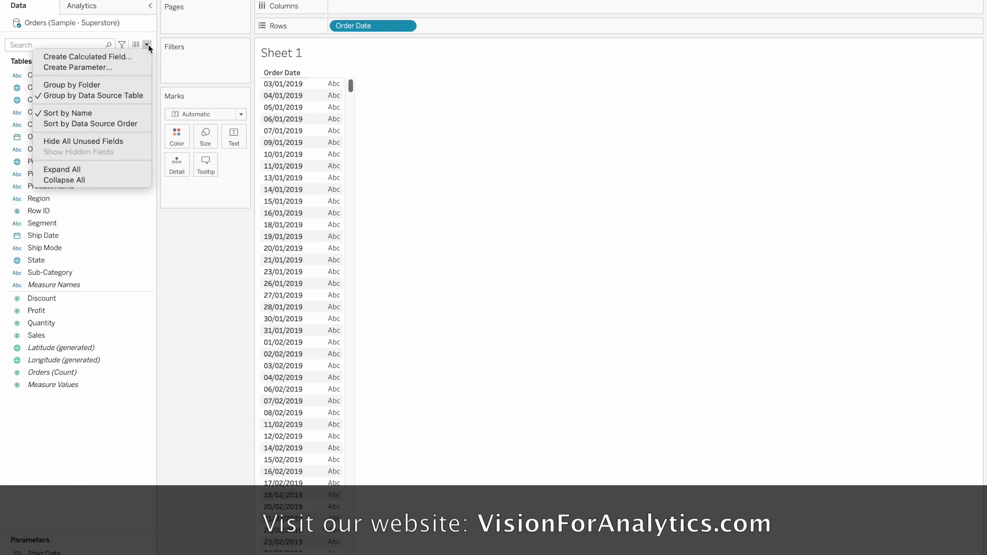
{"action": "left_click", "coordinate": [117, 67]}
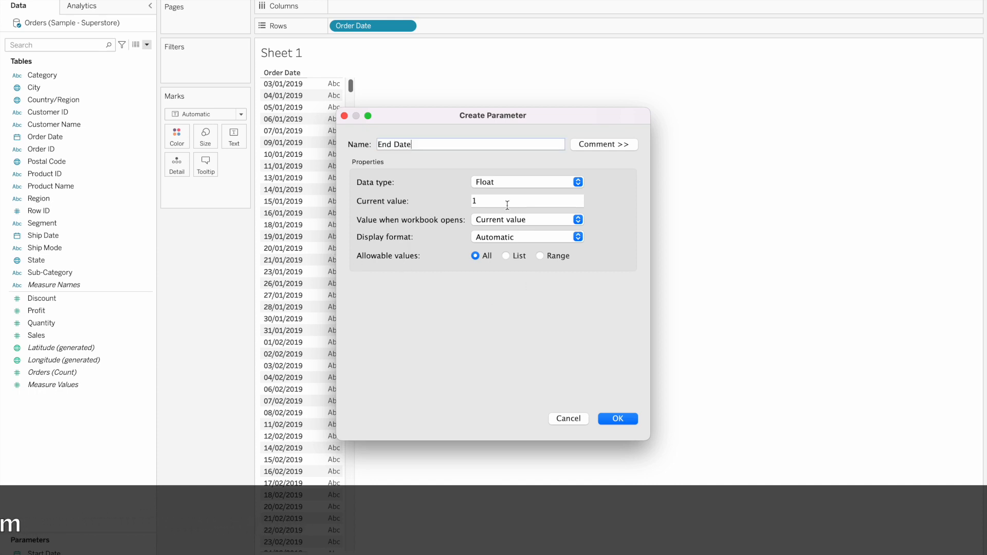
{"action": "left_click", "coordinate": [507, 182]}
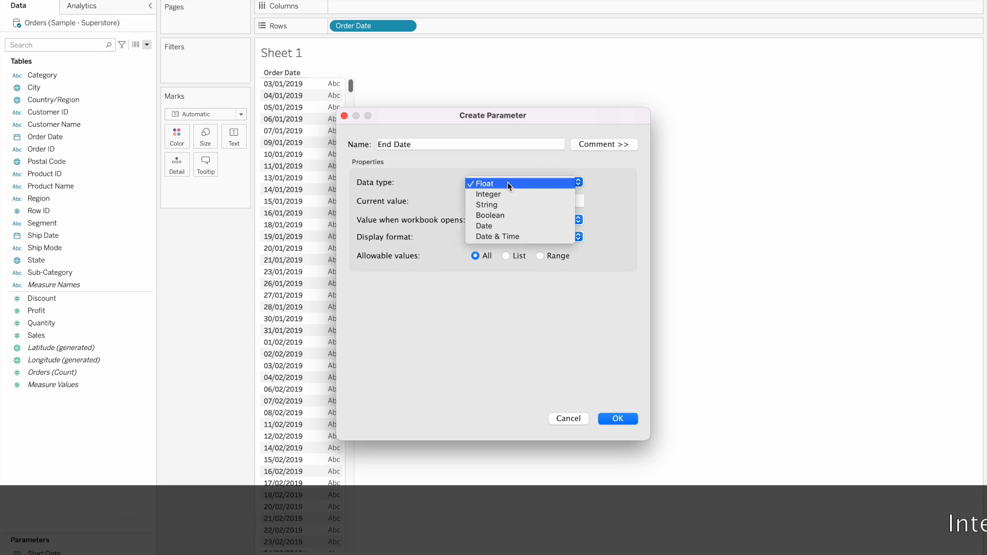
{"action": "left_click", "coordinate": [495, 226]}
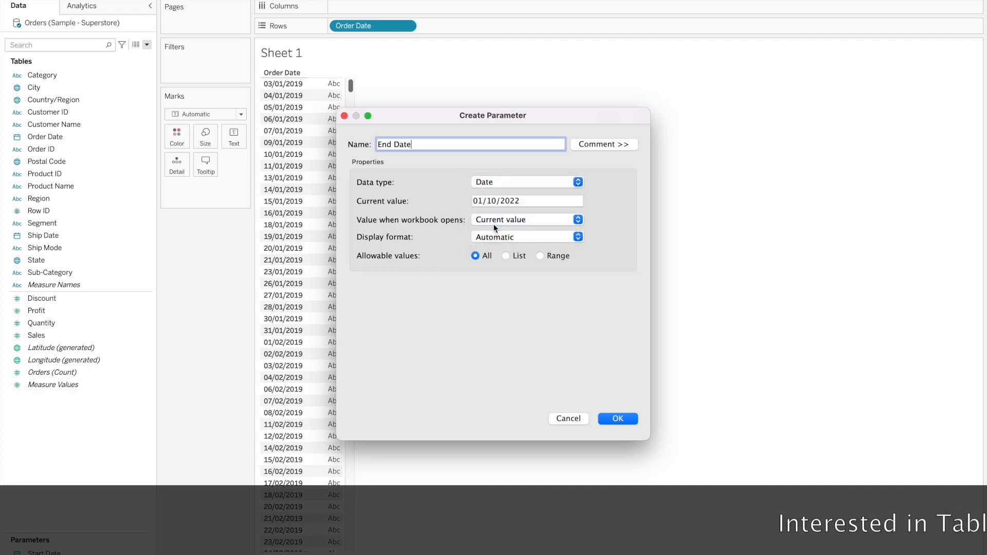
{"action": "left_click", "coordinate": [520, 202]}
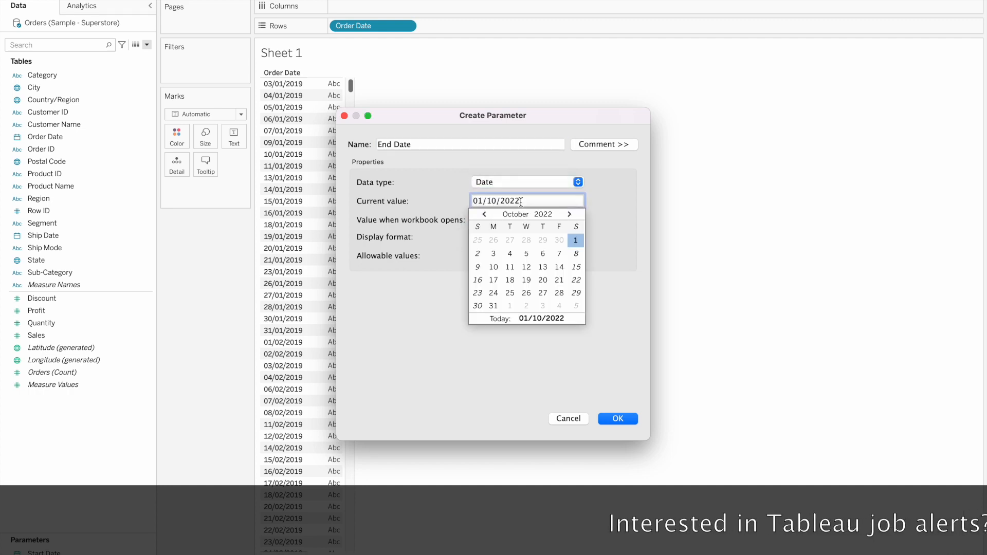
{"action": "left_click", "coordinate": [483, 213]}
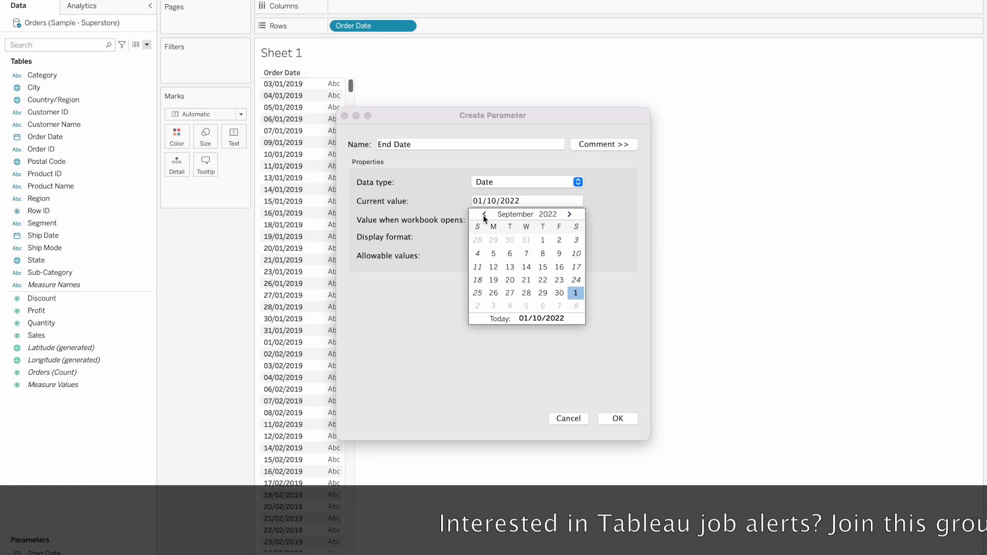
{"action": "left_click", "coordinate": [558, 292]}
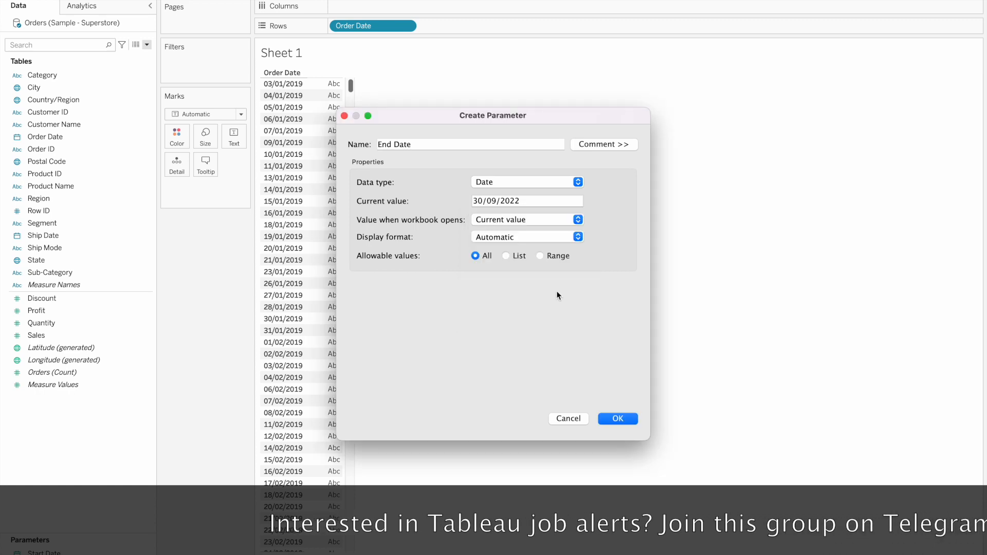
{"action": "left_click", "coordinate": [611, 420]}
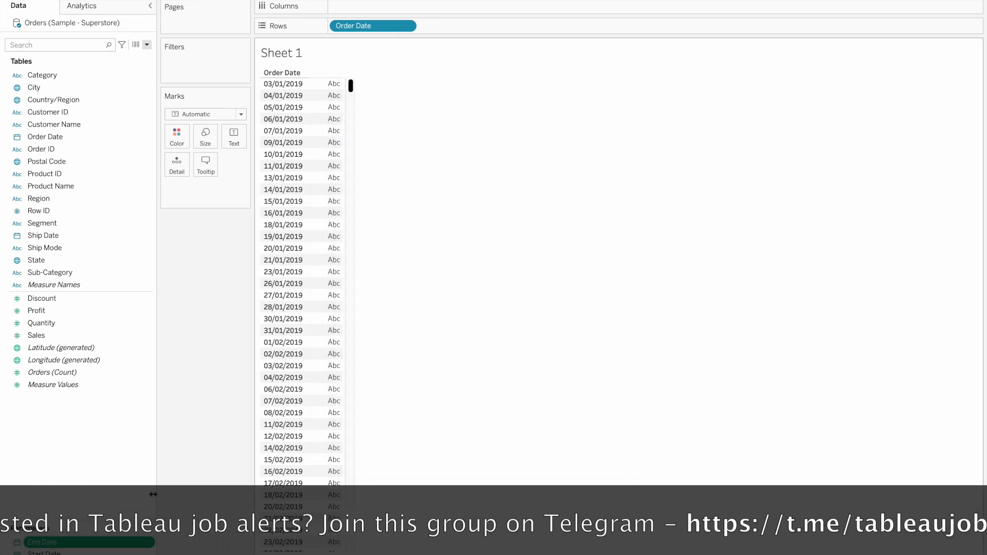
- Show the Start Date and End Date parameter controls on the sheet
{"action": "right_click", "coordinate": [45, 546]}
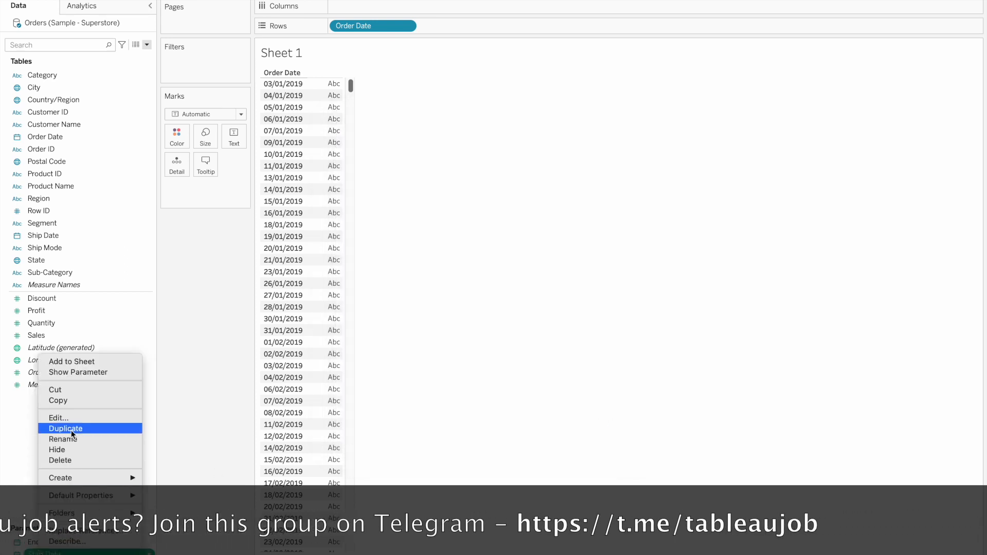
{"action": "left_click", "coordinate": [92, 373]}
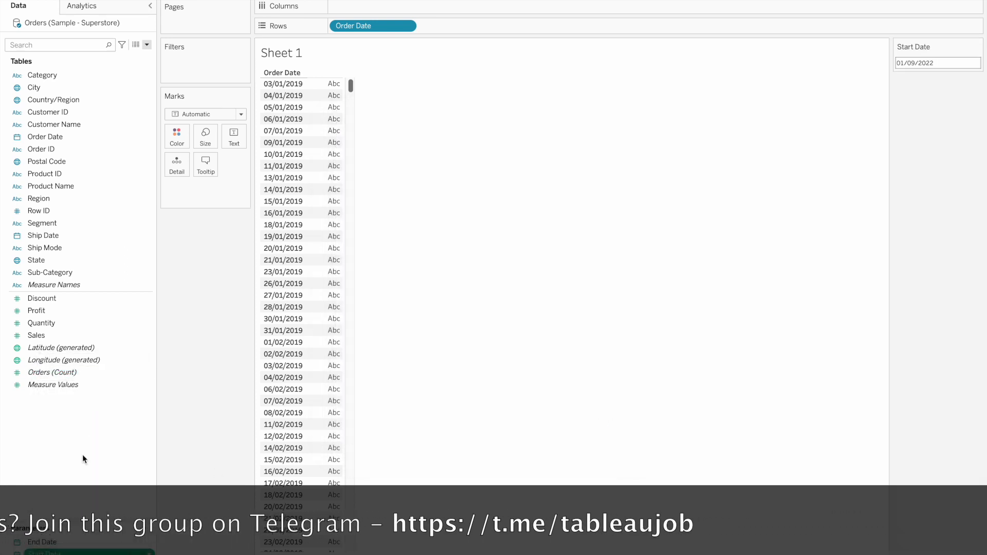
{"action": "right_click", "coordinate": [60, 542]}
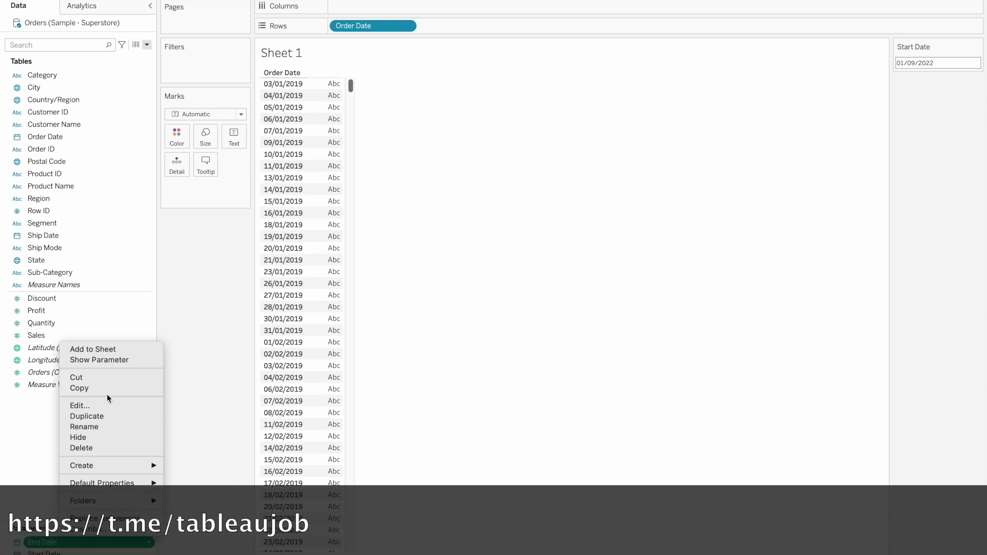
{"action": "left_click", "coordinate": [107, 361]}
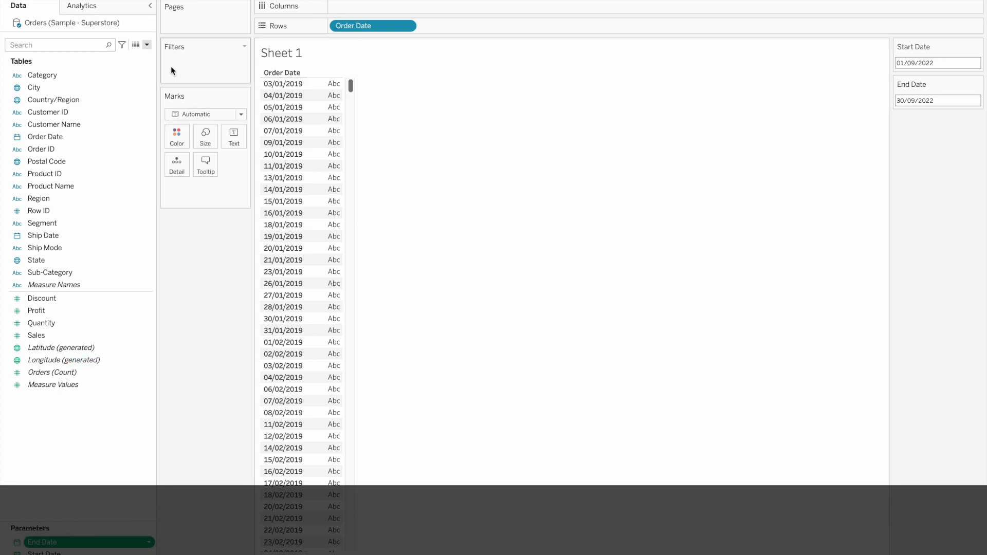
- Start a new calculated field named Select Period and move its editor lower on the sheet
{"action": "left_click", "coordinate": [146, 45]}
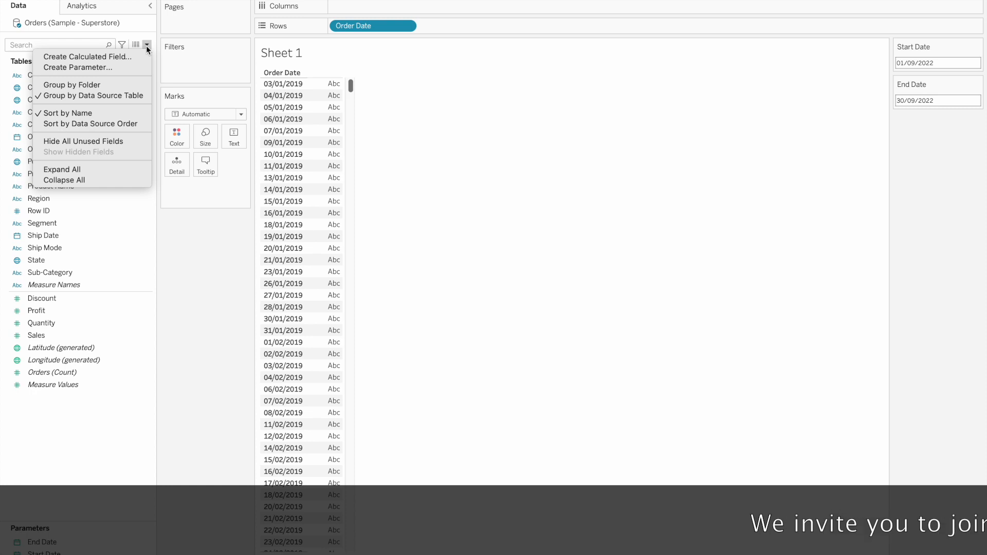
{"action": "left_click", "coordinate": [104, 57]}
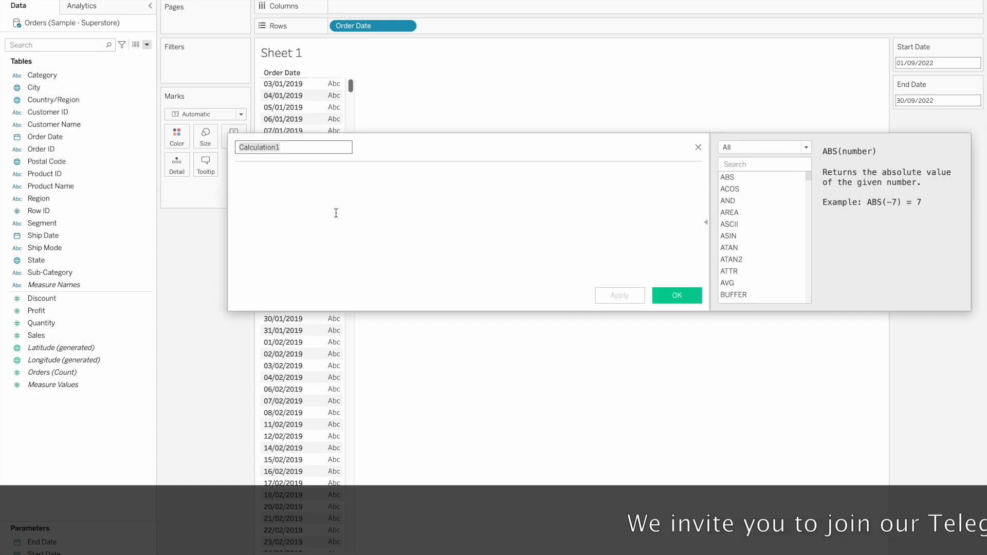
{"action": "type", "text": "Select Period"}
{"action": "left_click", "coordinate": [303, 212]}
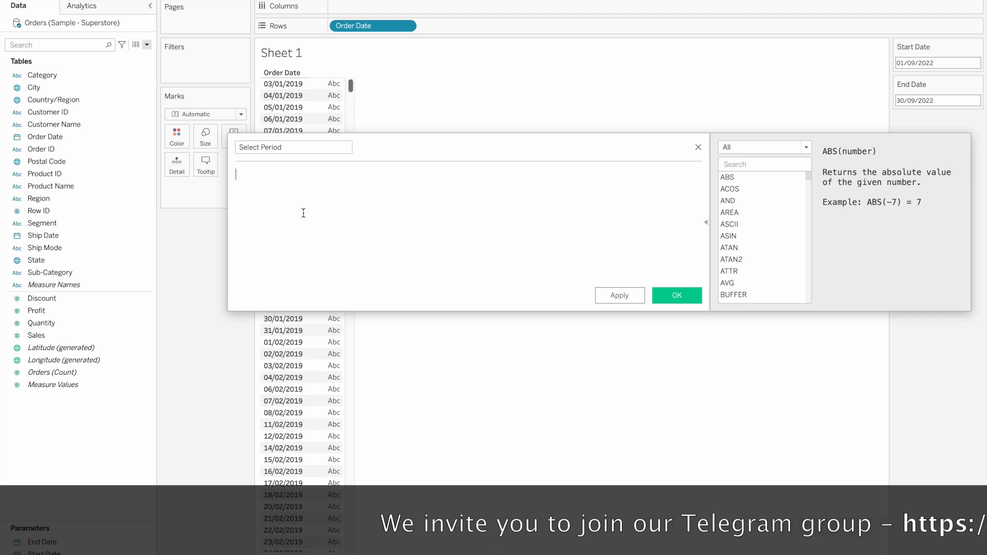
{"action": "left_click_drag", "start_coordinate": [418, 139], "coordinate": [418, 257]}
- Enter the Select Period formula [Order Date]>=[Start Date] and [Order Date]<=[End Date], and save the calculated field
{"action": "type", "text": "ord"}
{"action": "key", "text": "Return"}
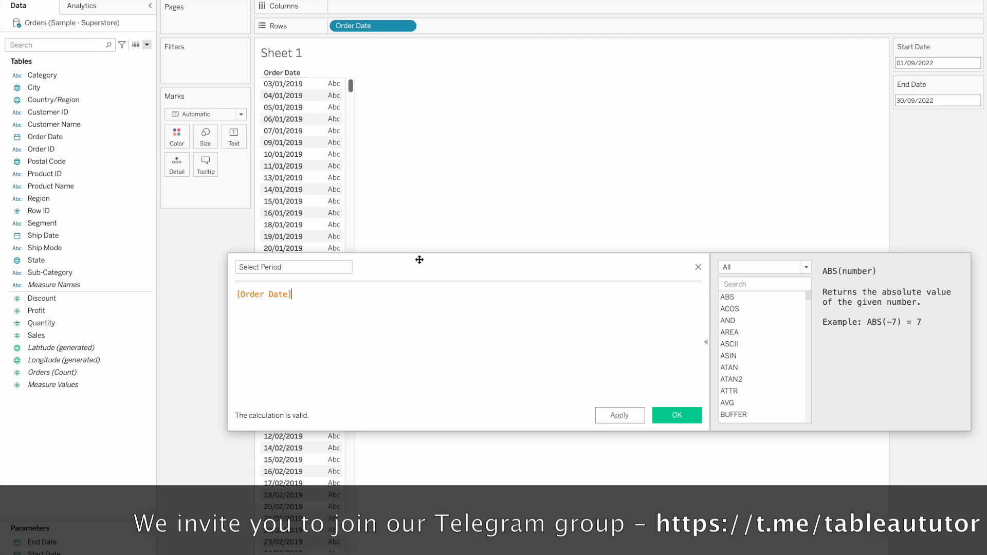
{"action": "type", "text": ">="}
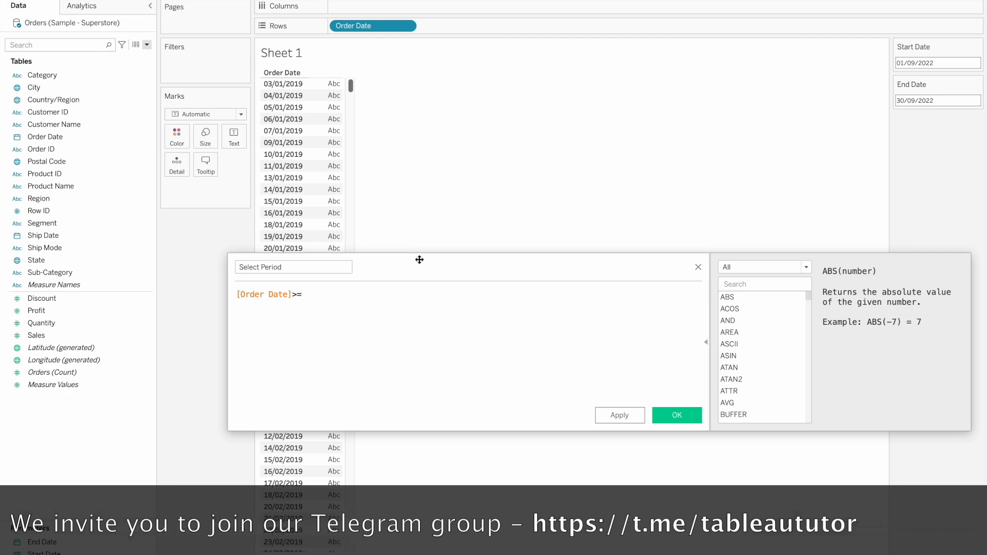
{"action": "type", "text": "sta"}
{"action": "key", "text": "Return"}
{"action": "type", "text": "and or"}
{"action": "type", "text": "d"}
{"action": "key", "text": "Return"}
{"action": "type", "text": "<=e"}
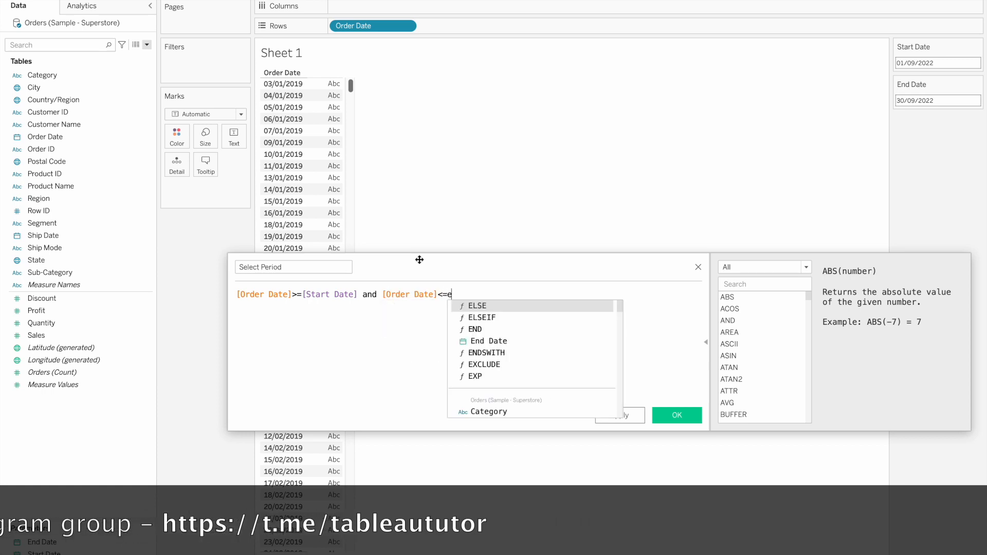
{"action": "type", "text": "n"}
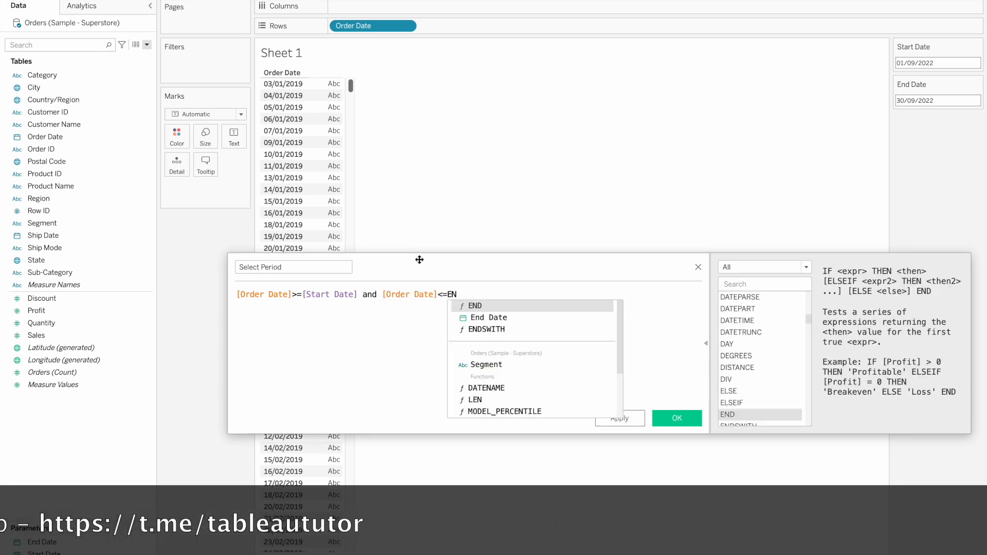
{"action": "key", "text": "Down"}
{"action": "key", "text": "Return"}
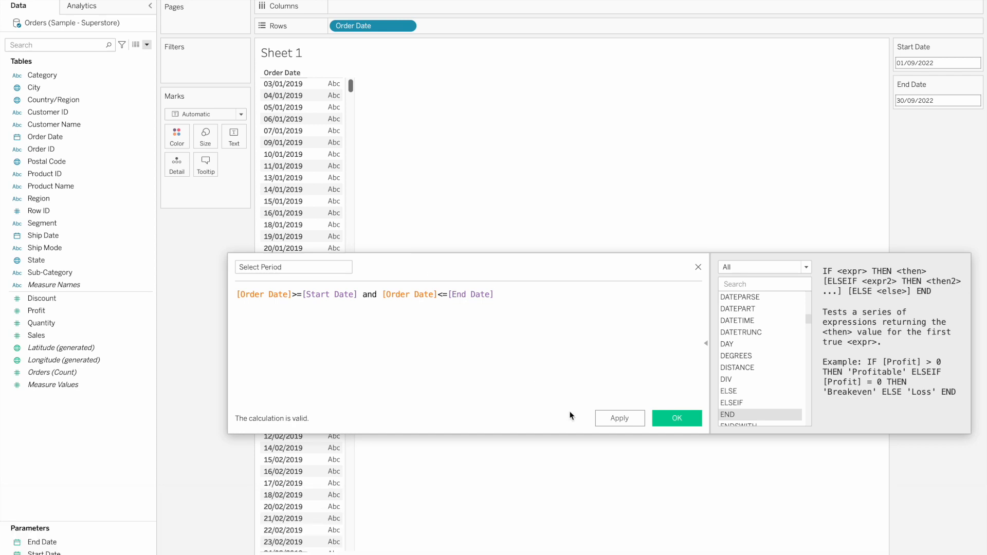
{"action": "left_click", "coordinate": [670, 414]}
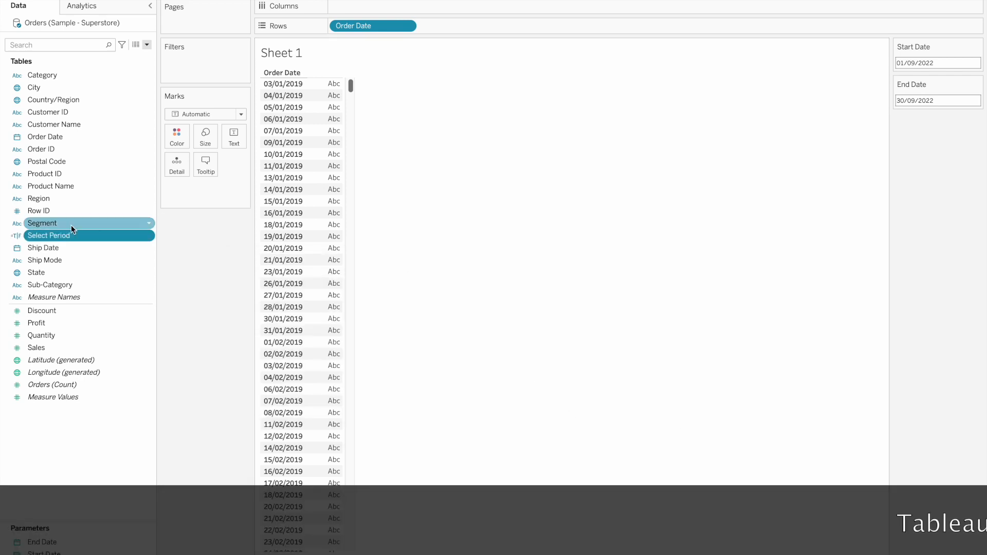
- Add Select Period to Rows after Order Date and look through its values for the listed dates
{"action": "left_click_drag", "start_coordinate": [42, 236], "coordinate": [485, 25]}
{"action": "scroll", "coordinate": [320, 325], "scroll_direction": "down", "scroll_amount": 10}
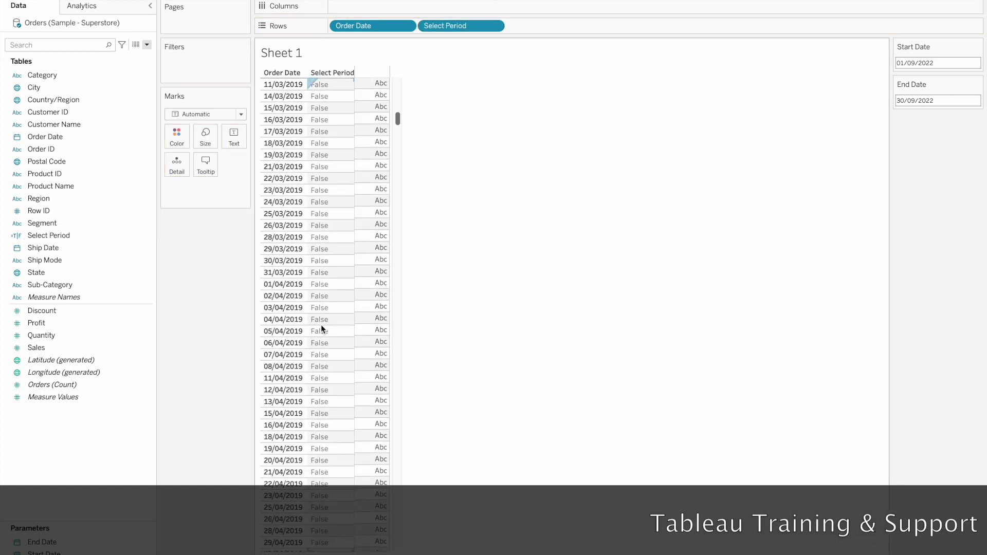
- Examine the Select Period values for the order dates from August to December 2022, especially around the start and end of September
{"action": "scroll", "coordinate": [320, 324], "scroll_direction": "down", "scroll_amount": 20}
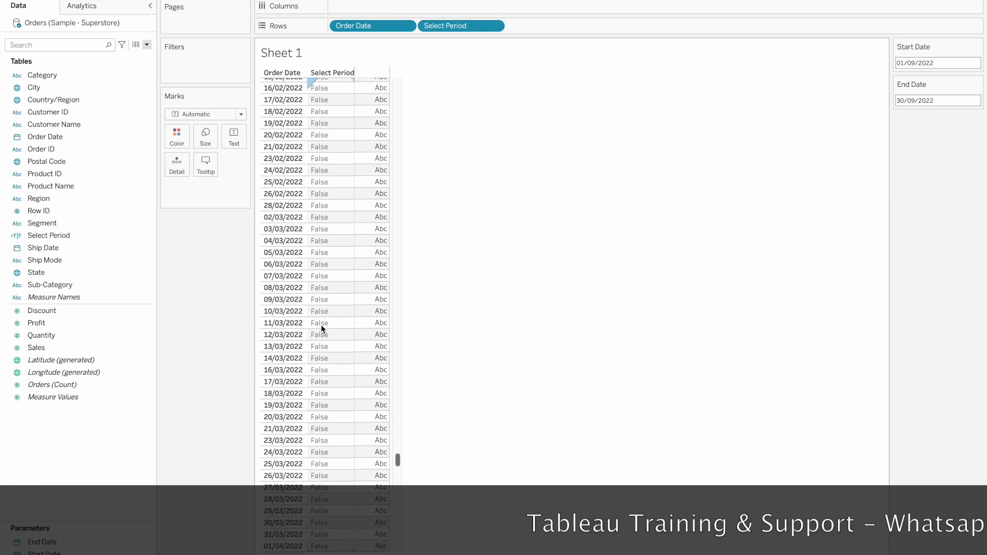
{"action": "scroll", "coordinate": [321, 325], "scroll_direction": "up", "scroll_amount": 15}
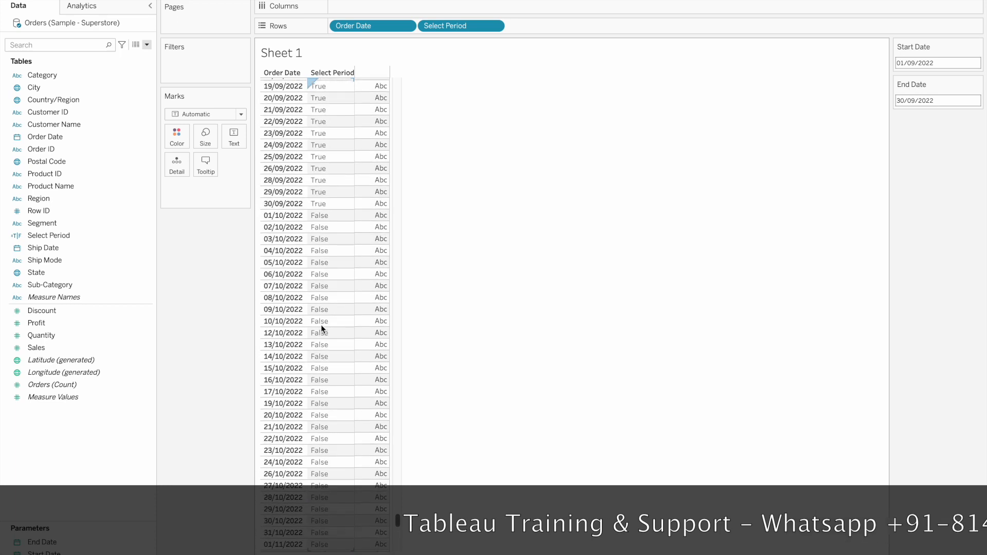
{"action": "scroll", "coordinate": [321, 325], "scroll_direction": "down", "scroll_amount": 7}
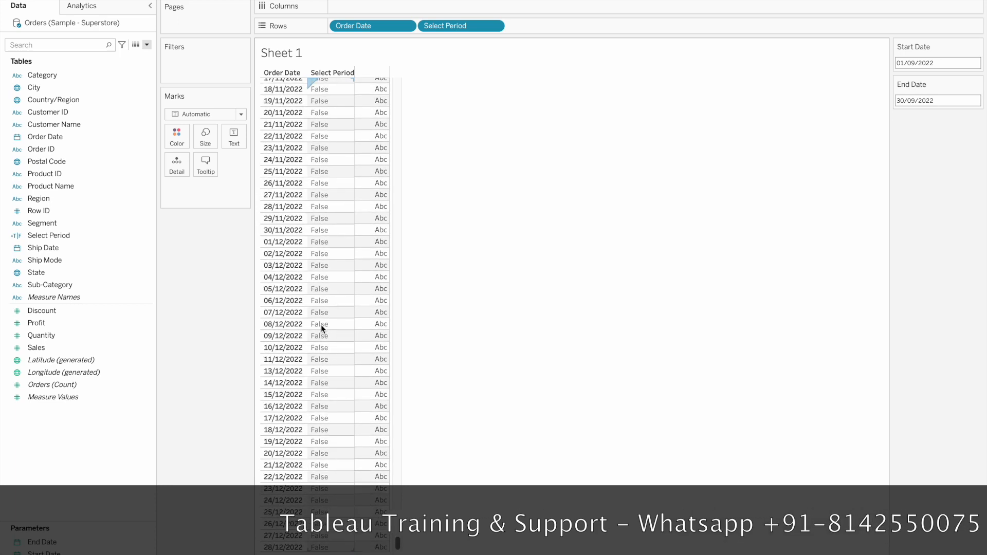
{"action": "scroll", "coordinate": [321, 325], "scroll_direction": "up", "scroll_amount": 6}
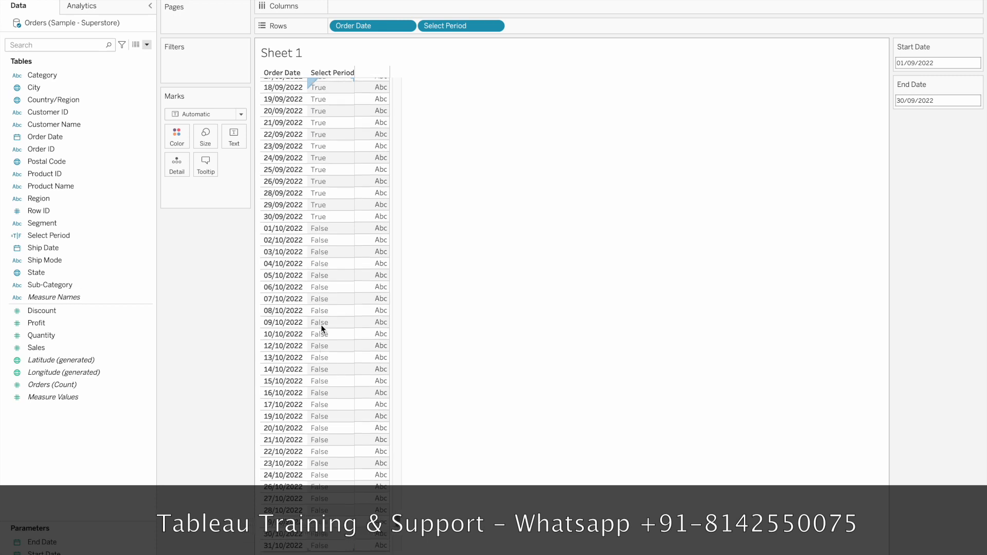
{"action": "scroll", "coordinate": [321, 325], "scroll_direction": "up", "scroll_amount": 6}
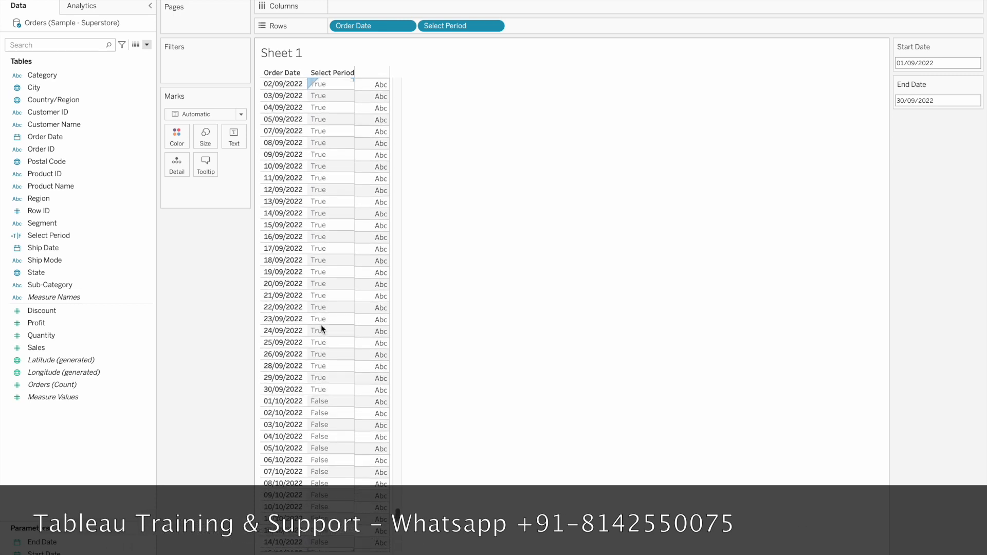
{"action": "scroll", "coordinate": [320, 325], "scroll_direction": "up", "scroll_amount": 3}
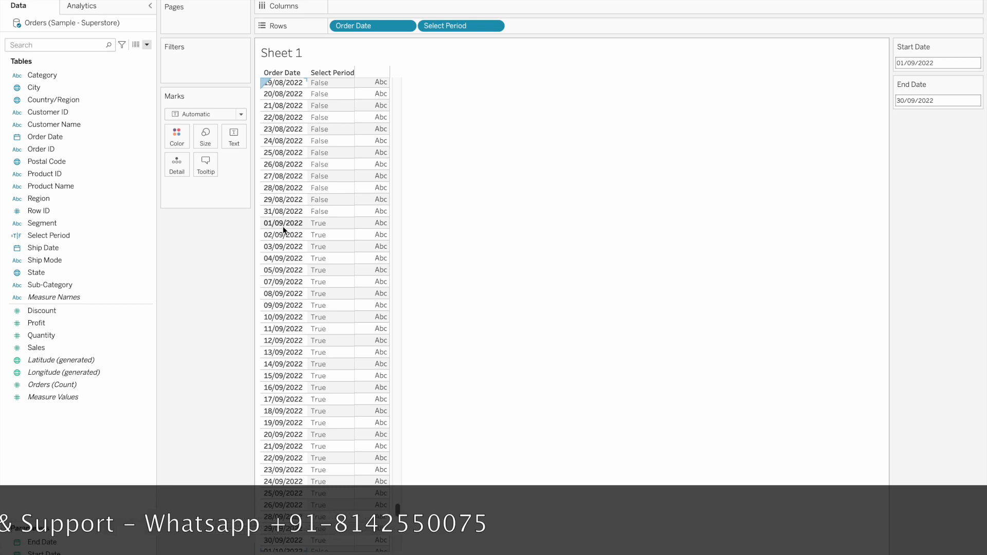
{"action": "scroll", "coordinate": [298, 403], "scroll_direction": "down", "scroll_amount": 3}
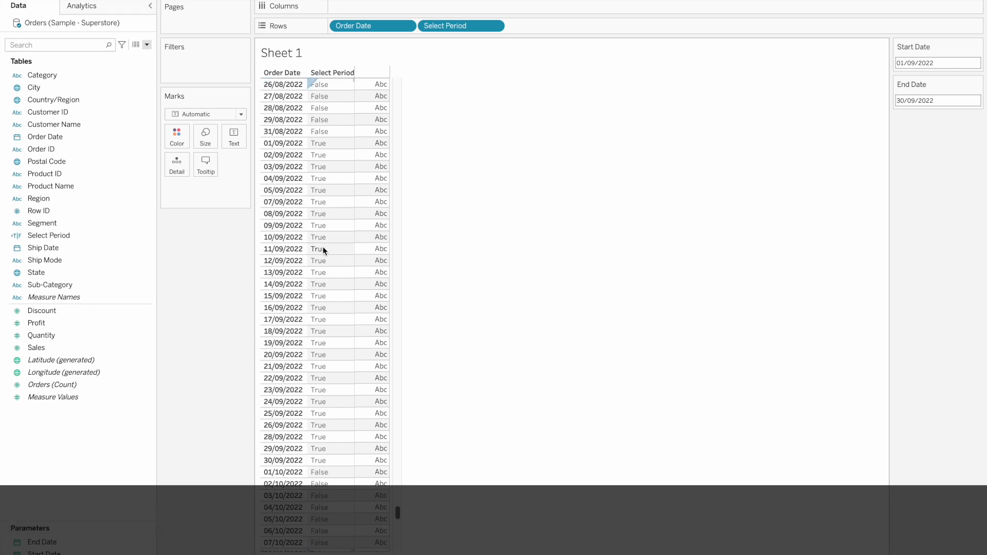
{"action": "scroll", "coordinate": [323, 250], "scroll_direction": "up", "scroll_amount": 2}
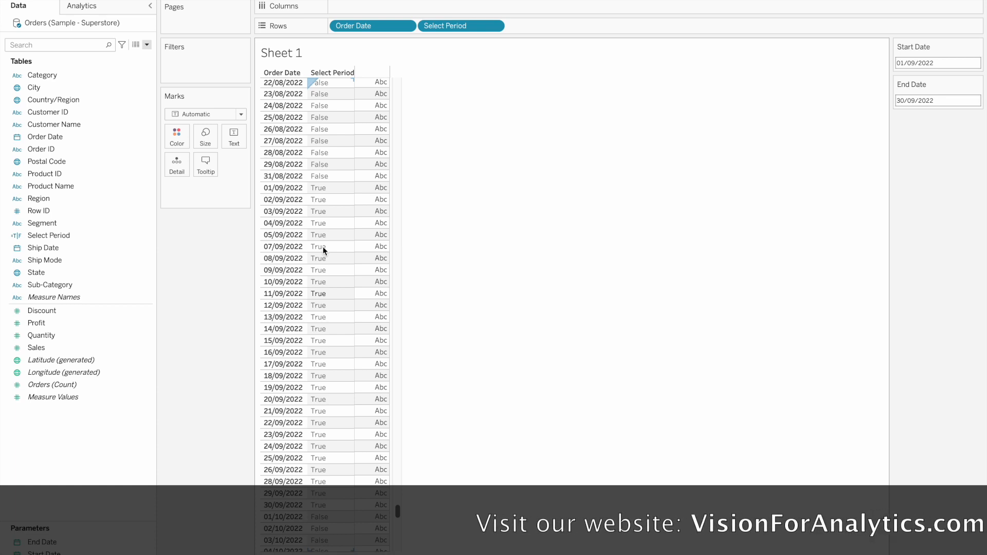
- Set the End Date parameter to 05/09/2022
{"action": "left_click", "coordinate": [916, 101]}
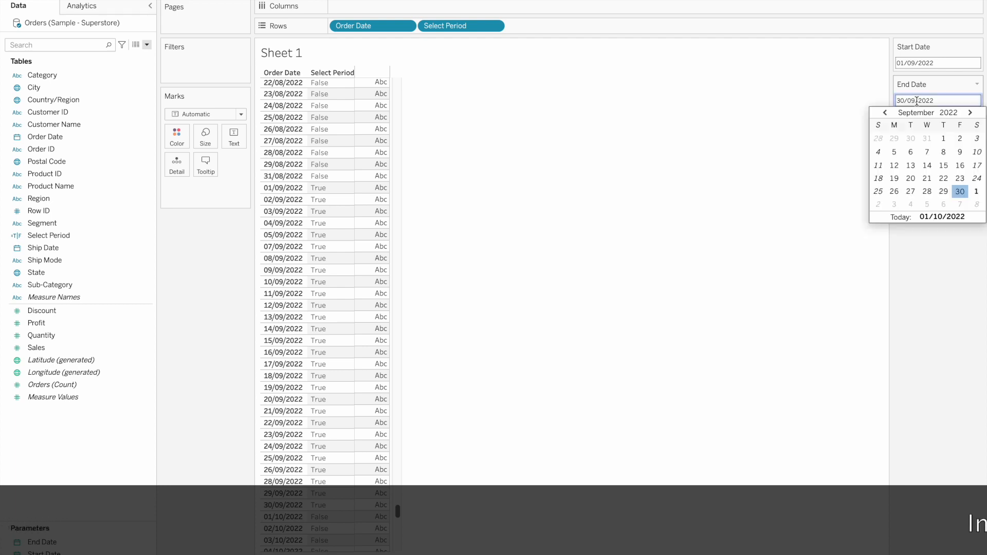
{"action": "left_click", "coordinate": [894, 153]}
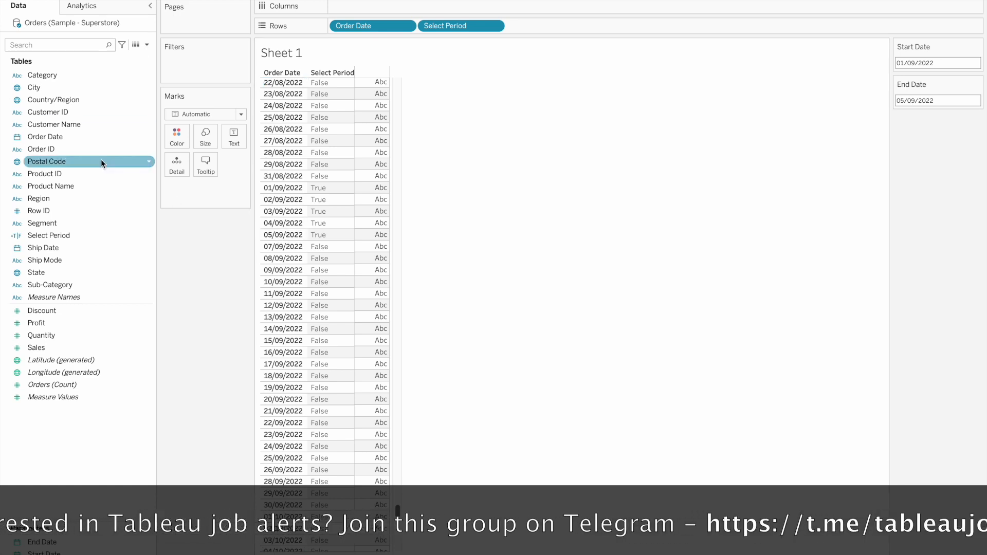
- Duplicate the Select Period field, open the copy for editing and name it Select Period (Last Month)
{"action": "right_click", "coordinate": [70, 234]}
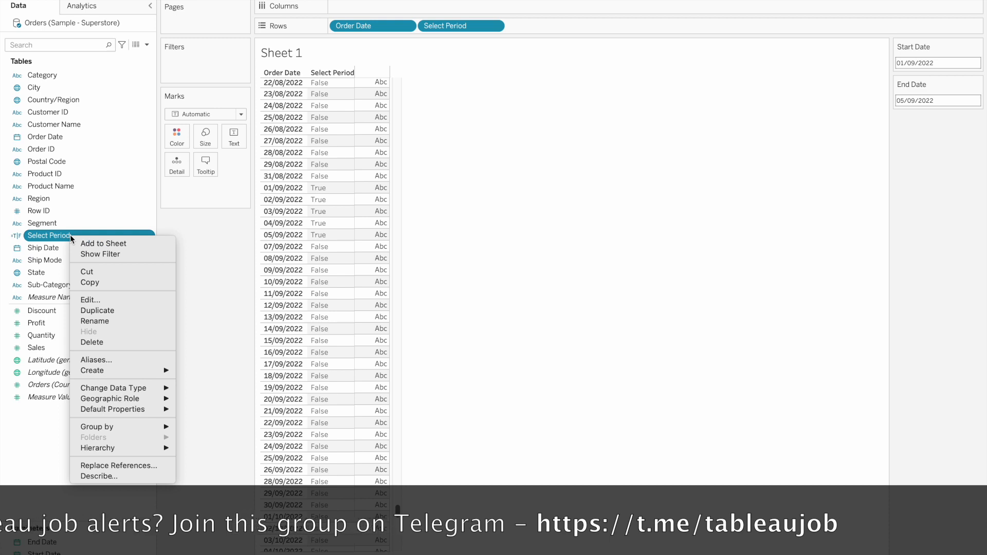
{"action": "left_click", "coordinate": [99, 310]}
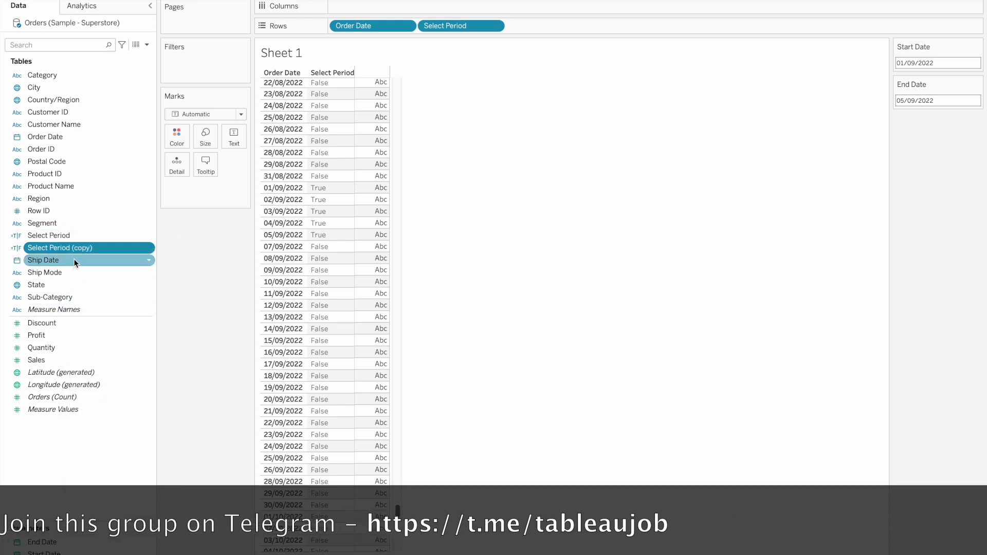
{"action": "right_click", "coordinate": [78, 250]}
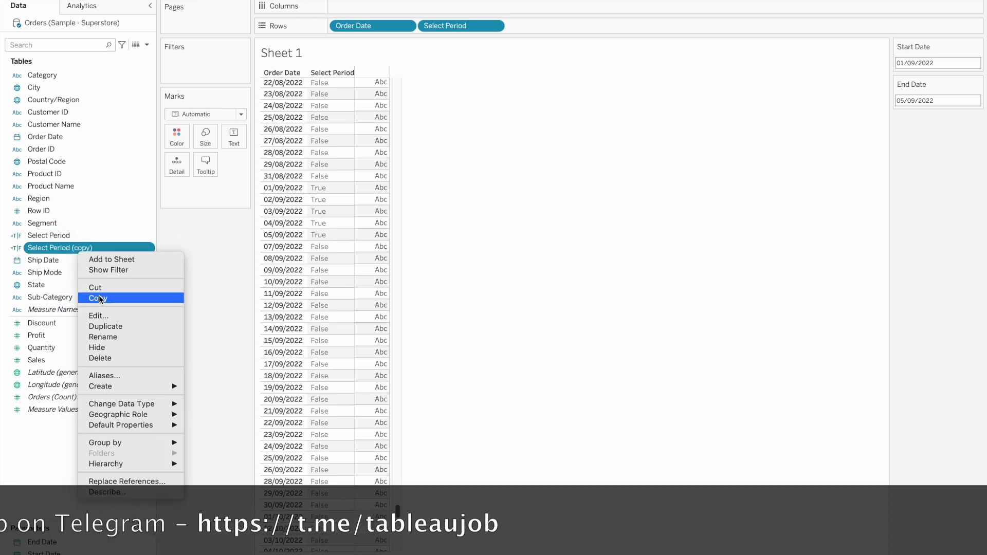
{"action": "left_click", "coordinate": [94, 314]}
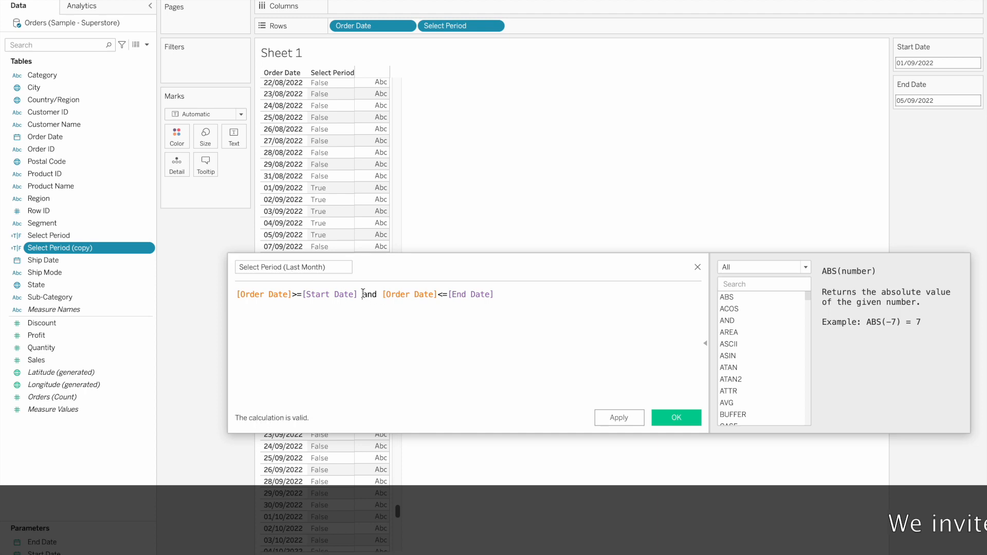
- Move the second condition to its own line and replace [Start Date] with DATEADD('month',-1,[Start Date]) in the first condition
{"action": "left_click", "coordinate": [306, 294]}
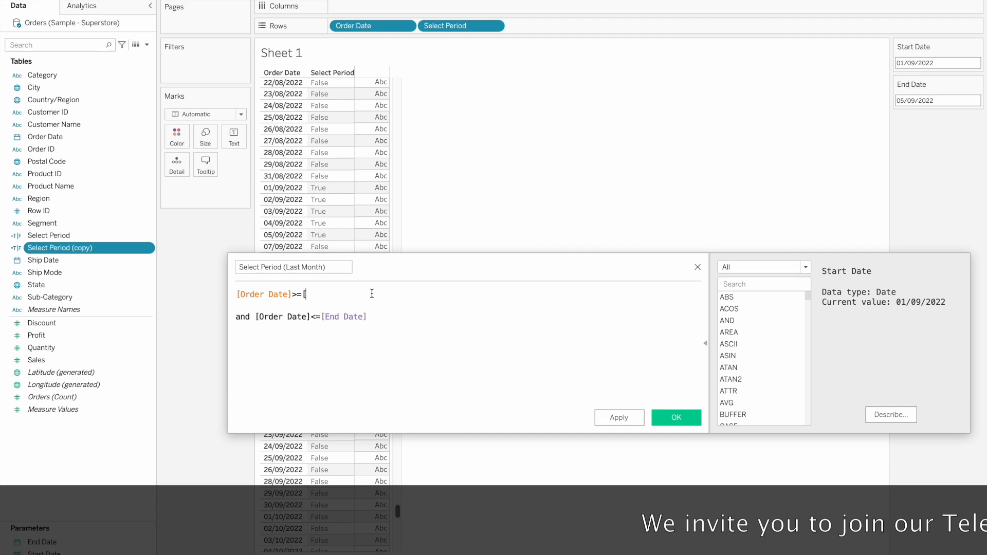
{"action": "type", "text": "Datea"}
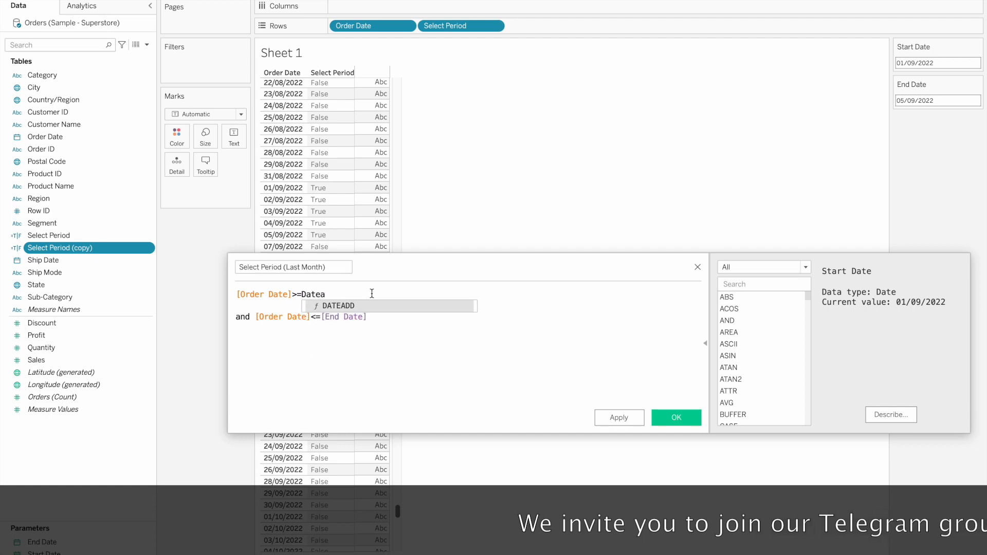
{"action": "key", "text": "Return"}
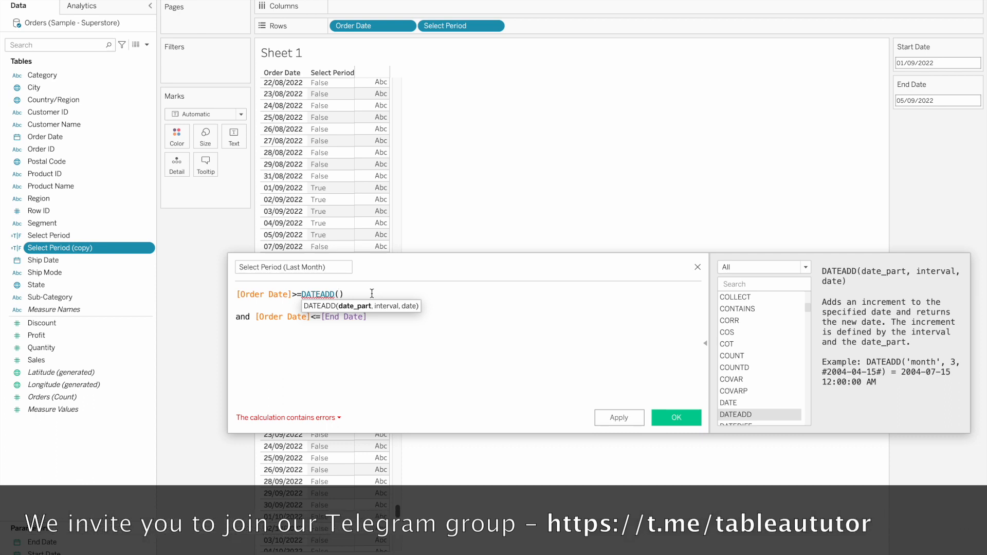
{"action": "type", "text": "'month',-1"}
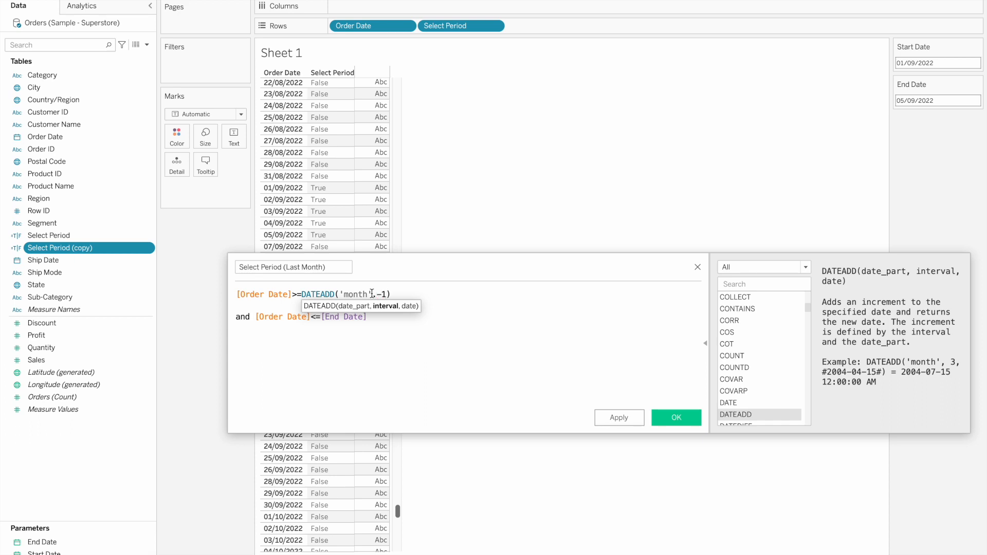
{"action": "type", "text": "star"}
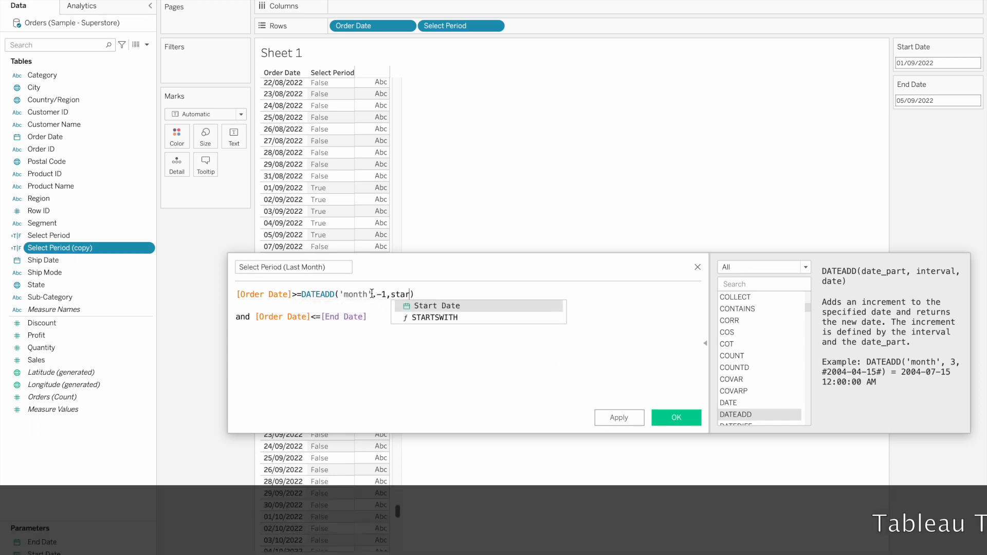
{"action": "key", "text": "Return"}
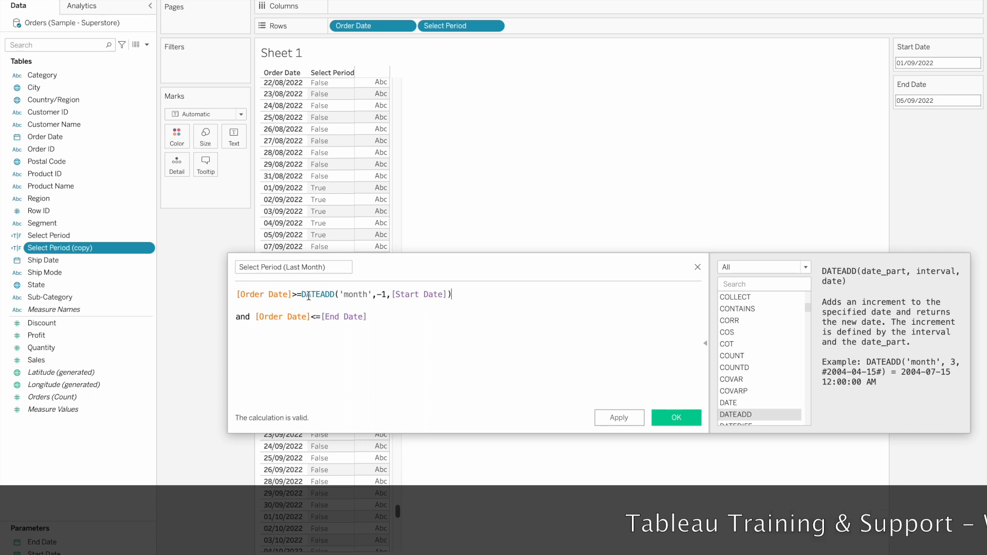
- Replace [End Date] in the second condition with DATEADD('month',-1,[End Date]) and save the calculated field
{"action": "left_click", "coordinate": [321, 316]}
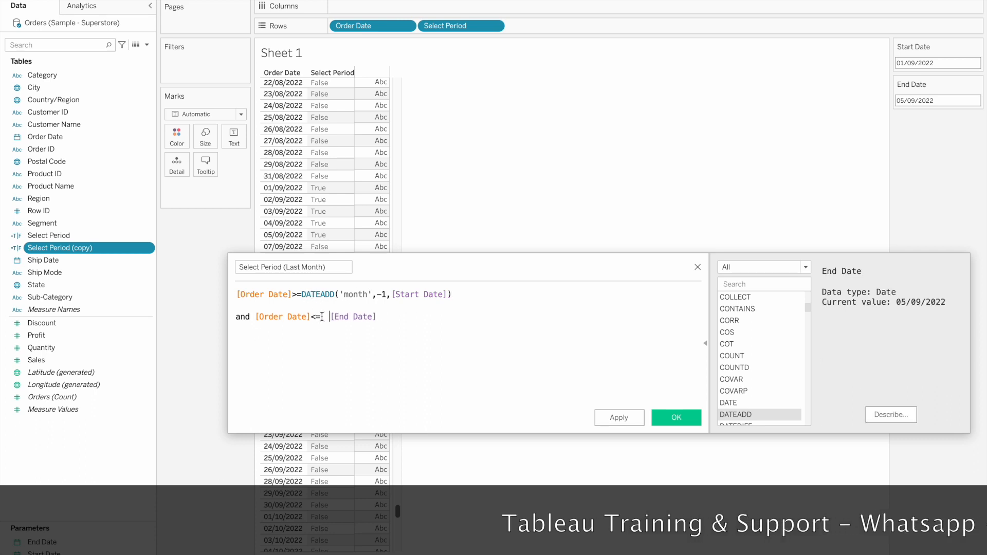
{"action": "type", "text": "date"}
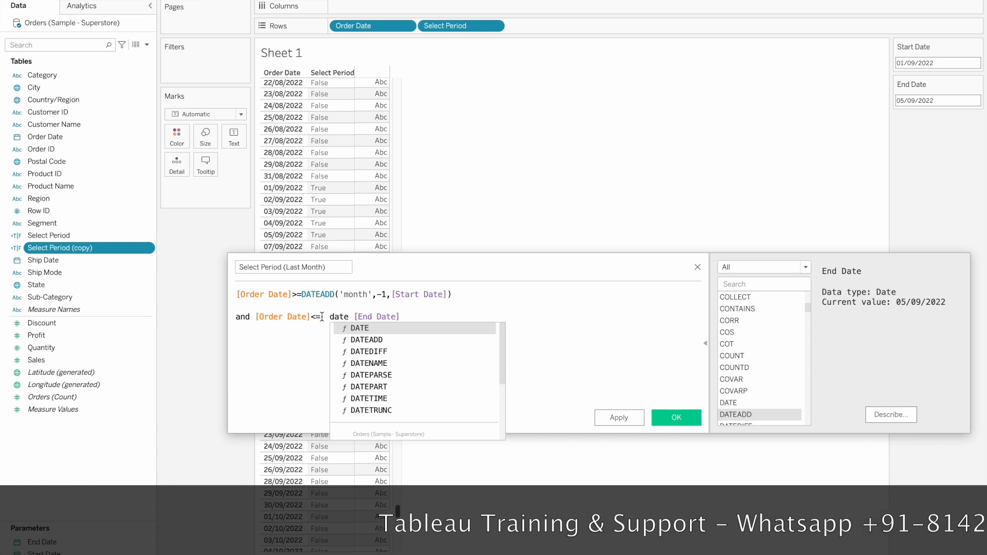
{"action": "key", "text": "Down"}
{"action": "key", "text": "Return"}
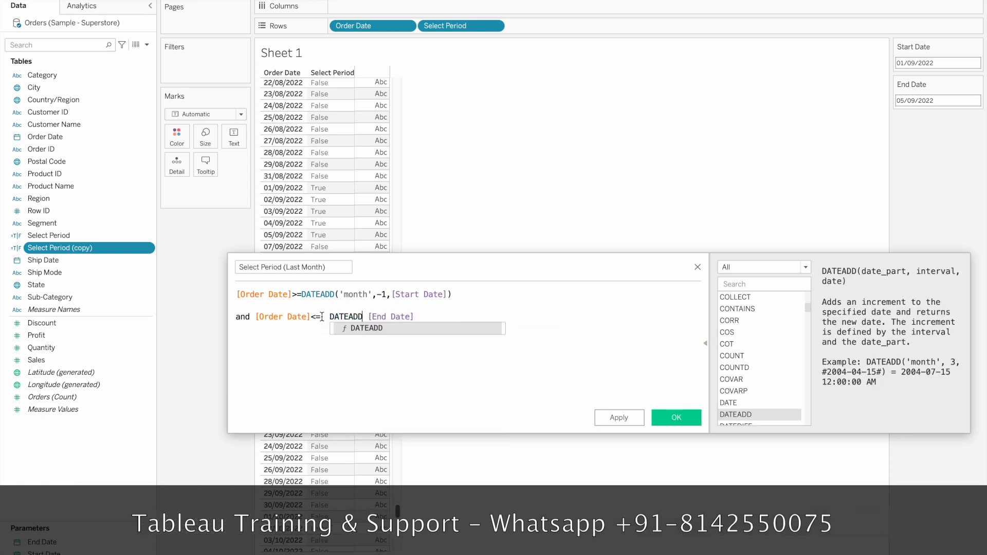
{"action": "key", "text": "Delete"}
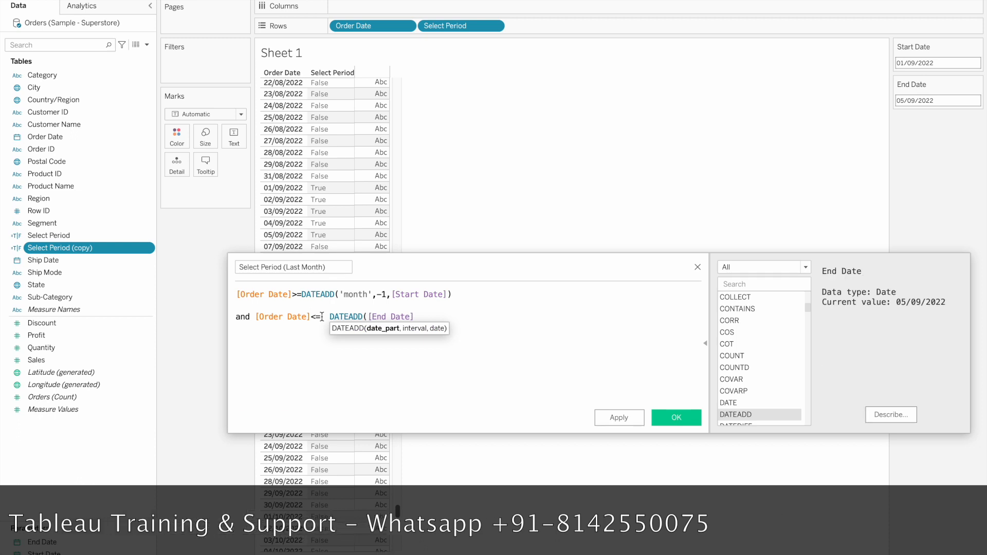
{"action": "type", "text": "'month',-1,"}
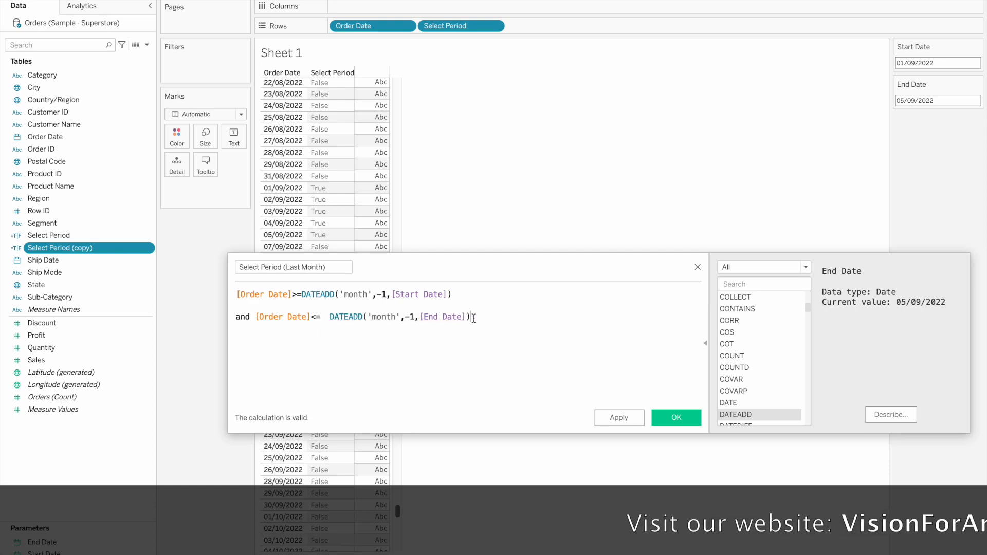
{"action": "left_click", "coordinate": [676, 418]}
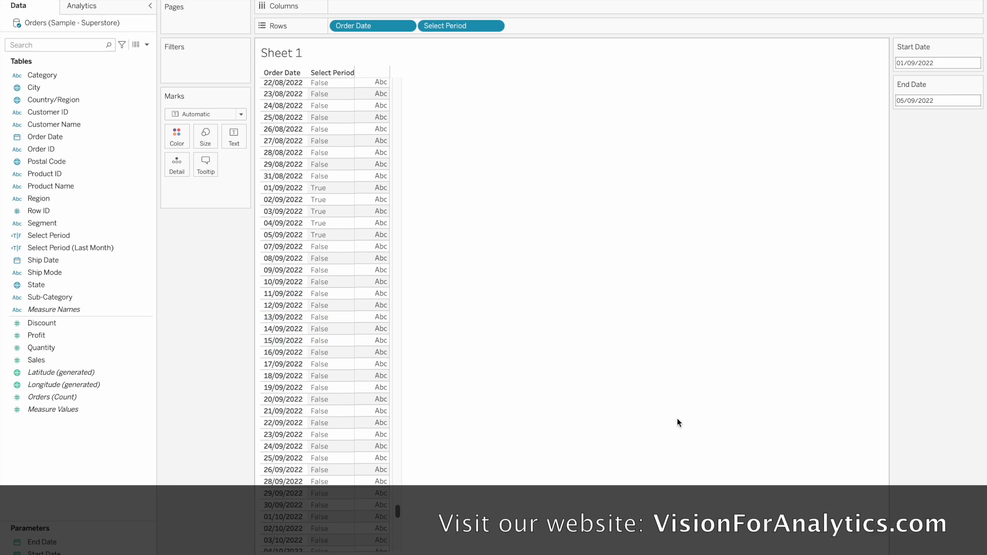
- Add Select Period (Last Month) to Rows after Select Period and check its values for the dates in early August 2022
{"action": "left_click", "coordinate": [65, 252]}
{"action": "left_click_drag", "start_coordinate": [63, 251], "coordinate": [582, 26]}
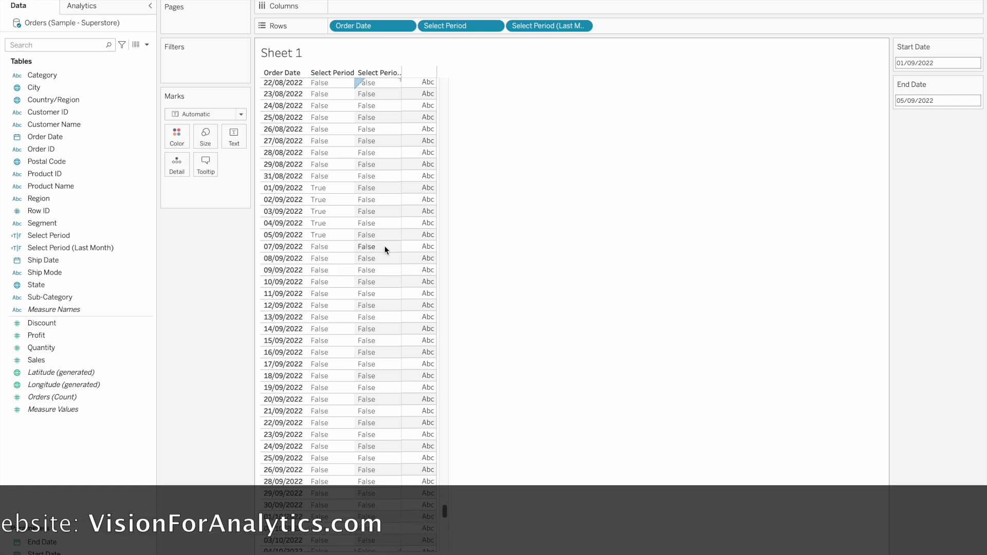
{"action": "scroll", "coordinate": [390, 247], "scroll_direction": "up", "scroll_amount": 5}
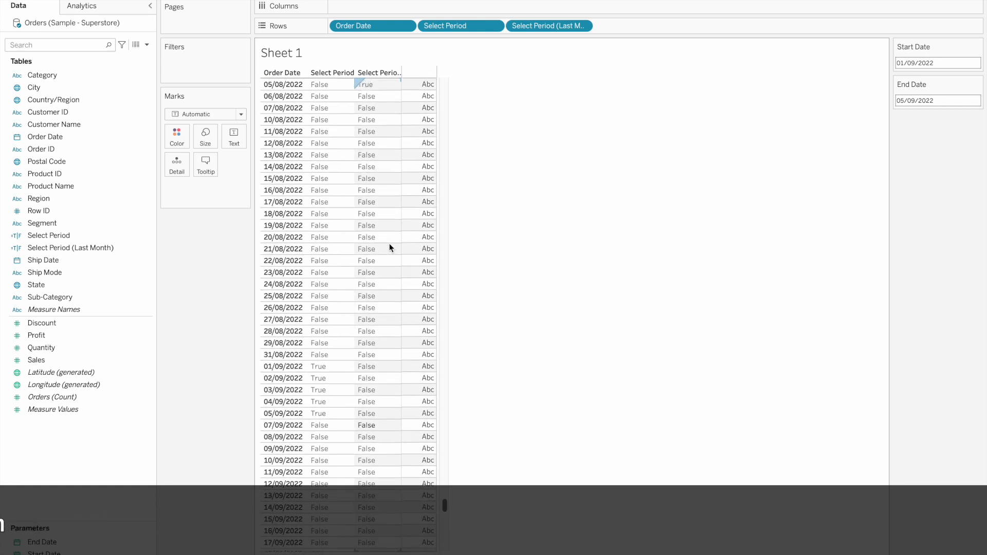
{"action": "scroll", "coordinate": [390, 247], "scroll_direction": "up", "scroll_amount": 3}
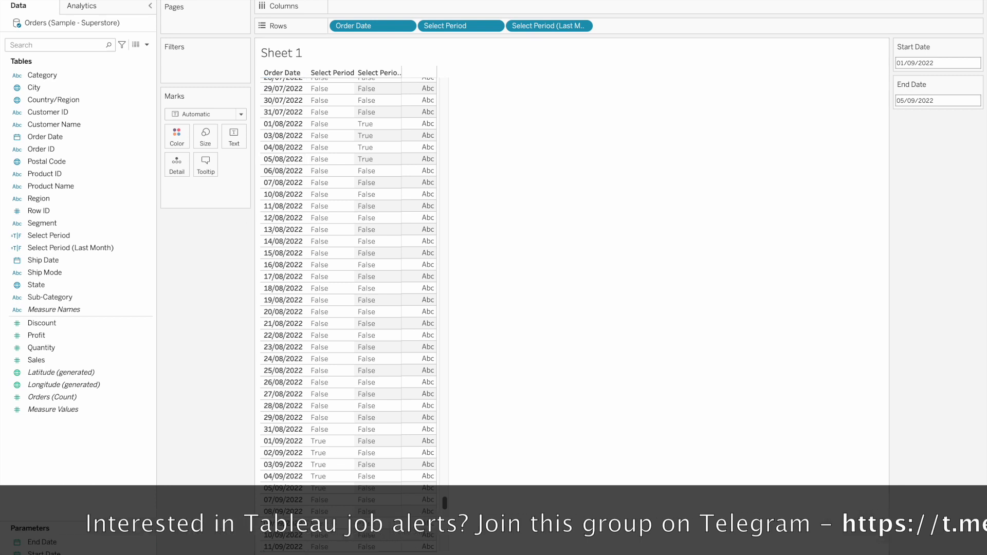
- Add a new worksheet and start a calculated field named Selected Sales
{"action": "left_click", "coordinate": [129, 554]}
{"action": "right_click", "coordinate": [76, 464]}
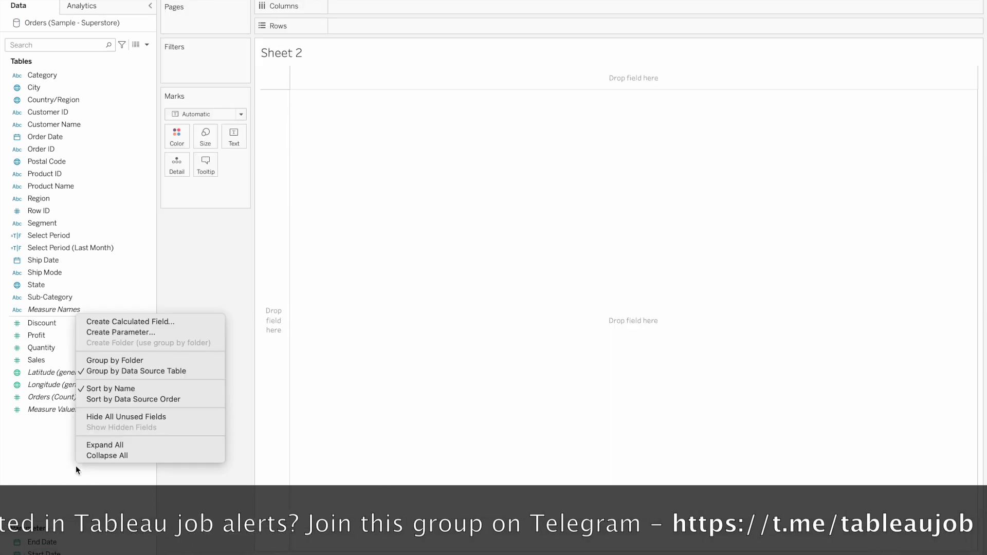
{"action": "left_click", "coordinate": [123, 322]}
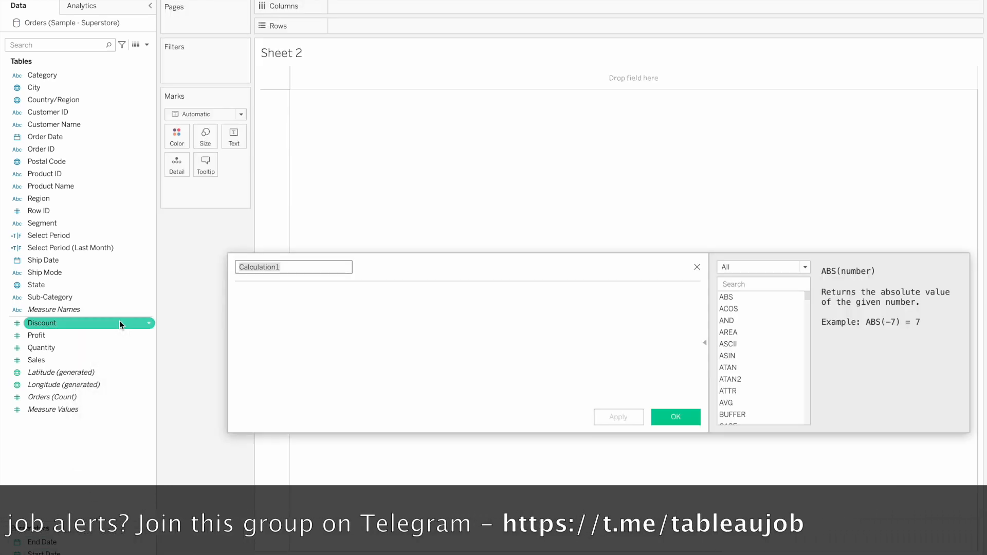
{"action": "type", "text": "S"}
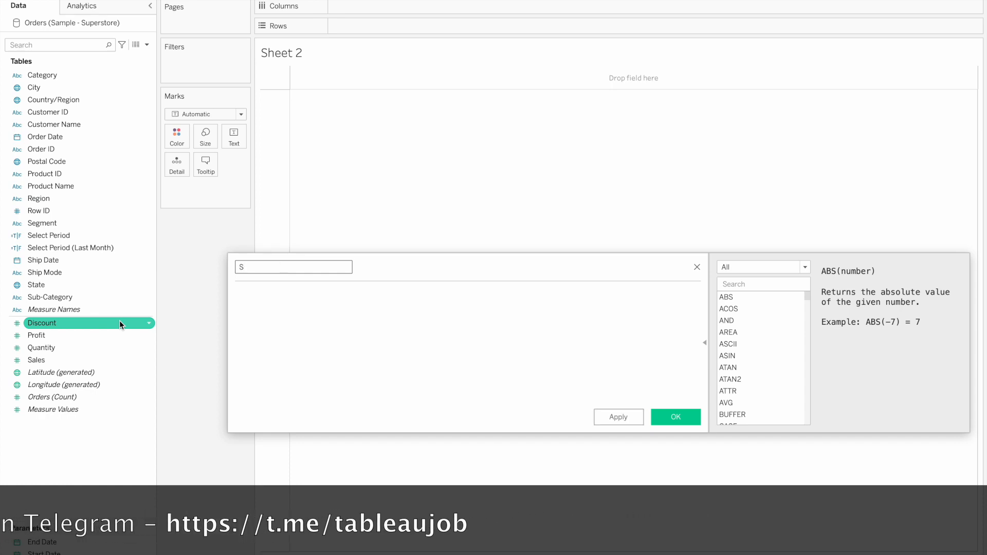
{"action": "type", "text": "elected Sales"}
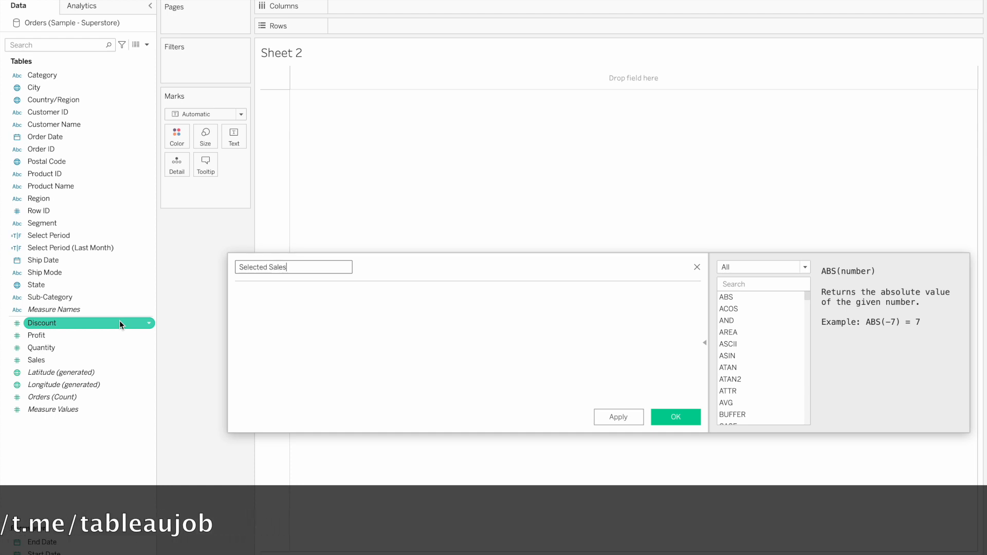
- Enter the Selected Sales formula SUM(if [Select Period] [Sales] END) and save the calculated field
{"action": "key", "text": "Tab"}
{"action": "type", "text": "if se"}
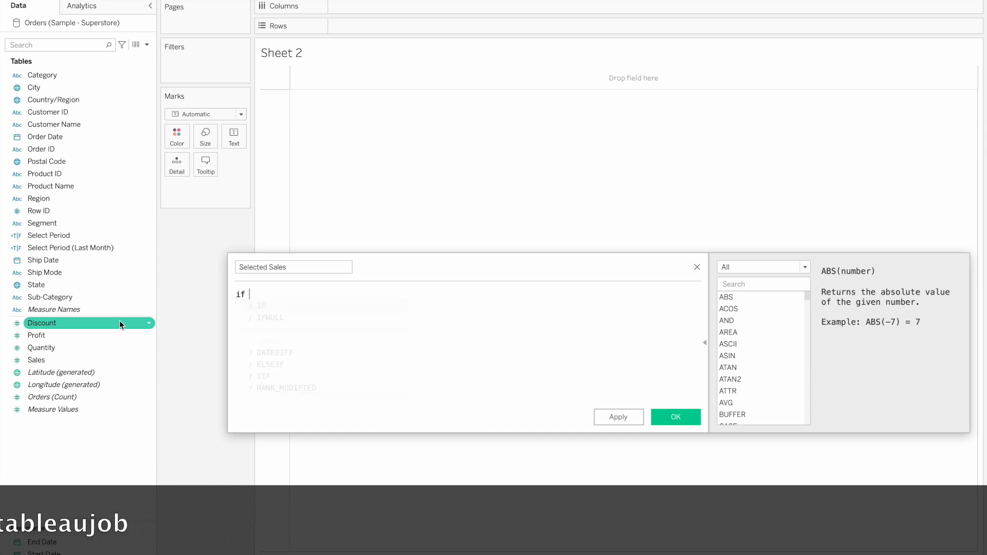
{"action": "key", "text": "Down"}
{"action": "key", "text": "Return"}
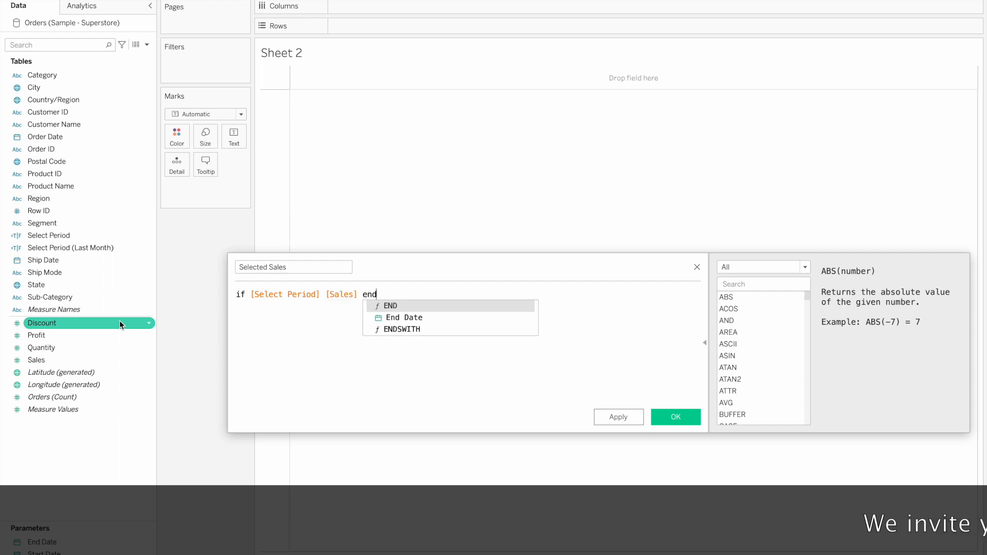
{"action": "key", "text": "Return"}
{"action": "type", "text": ")"}
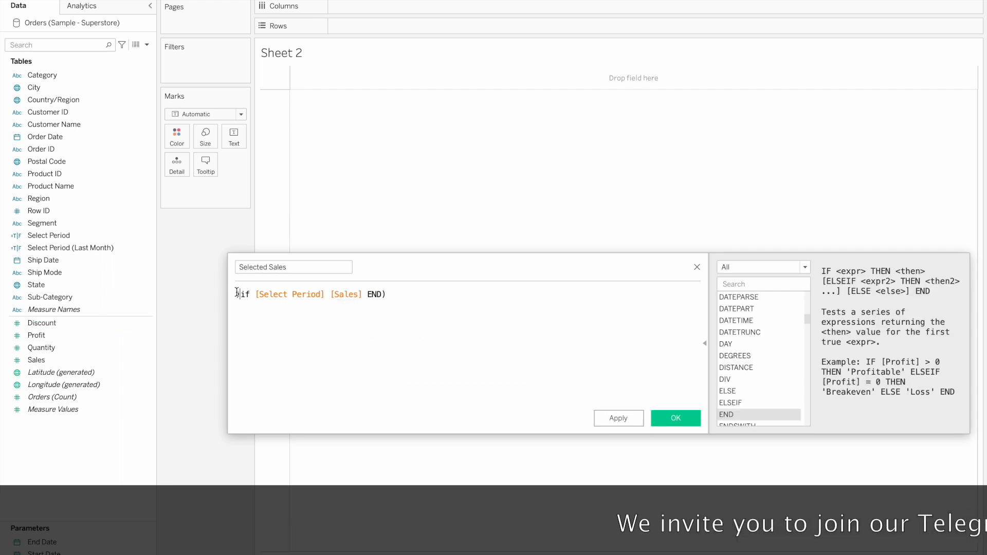
{"action": "type", "text": "(sum"}
{"action": "key", "text": "Return"}
{"action": "left_click", "coordinate": [672, 415]}
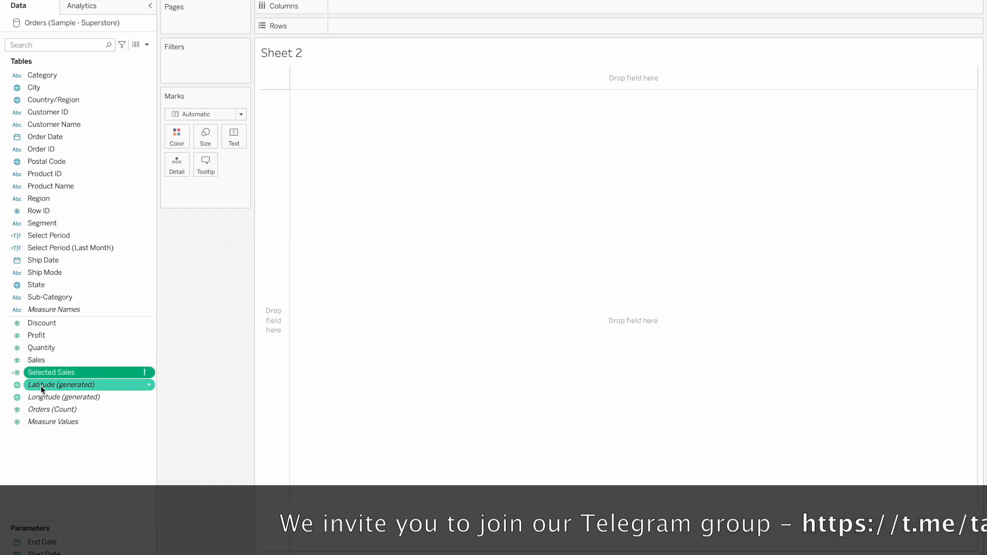
- Edit Selected Sales to insert the missing then between [Select Period] and [Sales], and save the calculated field
{"action": "right_click", "coordinate": [64, 371]}
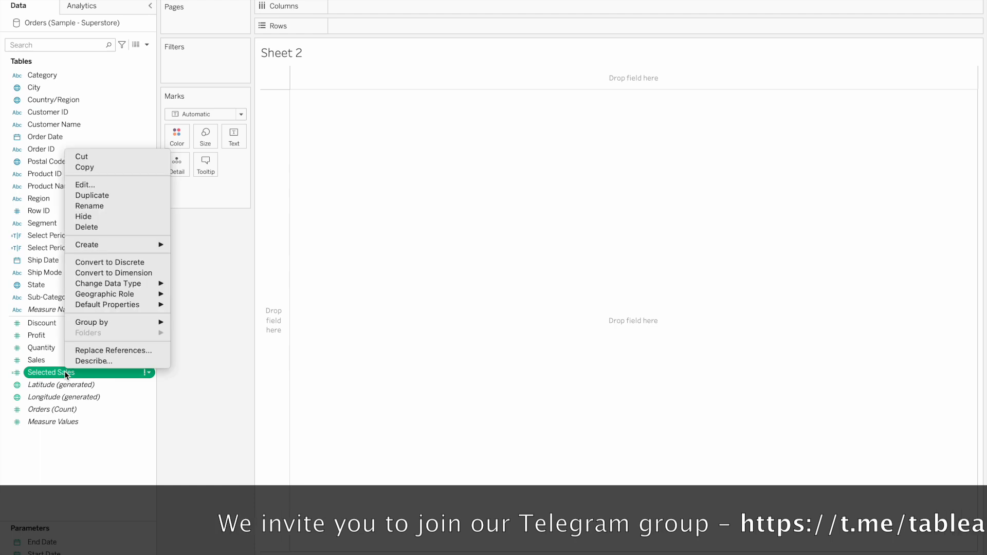
{"action": "left_click", "coordinate": [95, 185]}
{"action": "left_click", "coordinate": [341, 296]}
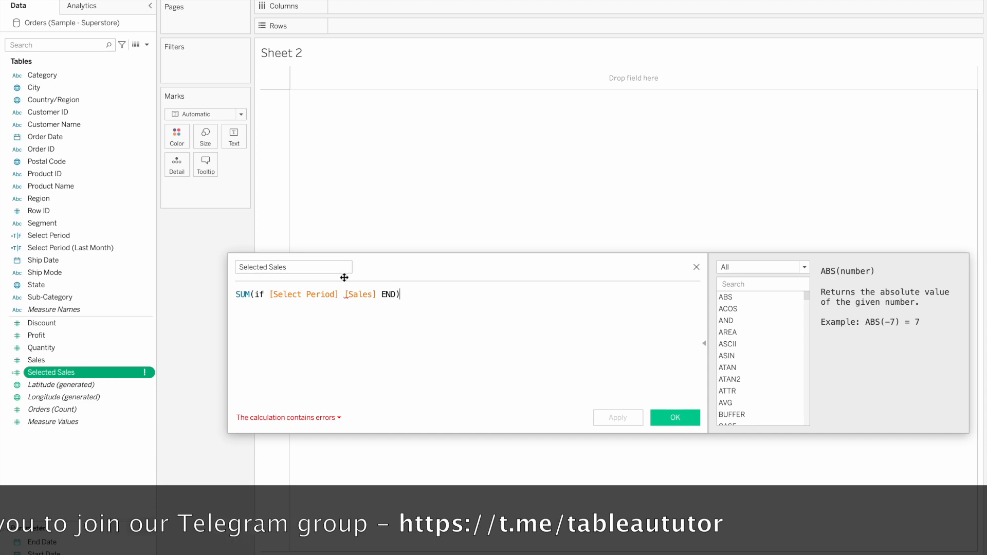
{"action": "left_click", "coordinate": [341, 292]}
{"action": "type", "text": "then"}
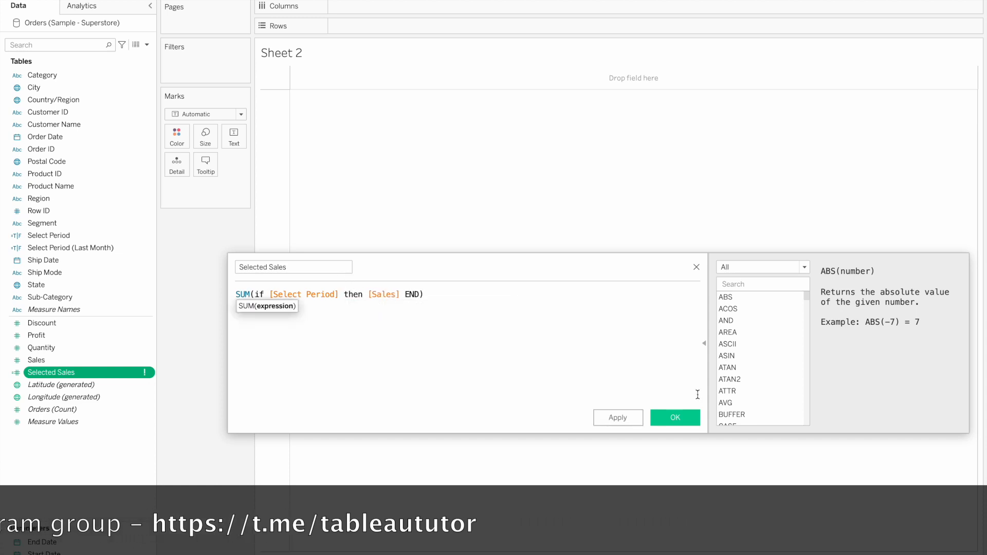
{"action": "left_click", "coordinate": [685, 417]}
{"action": "left_click", "coordinate": [109, 421]}
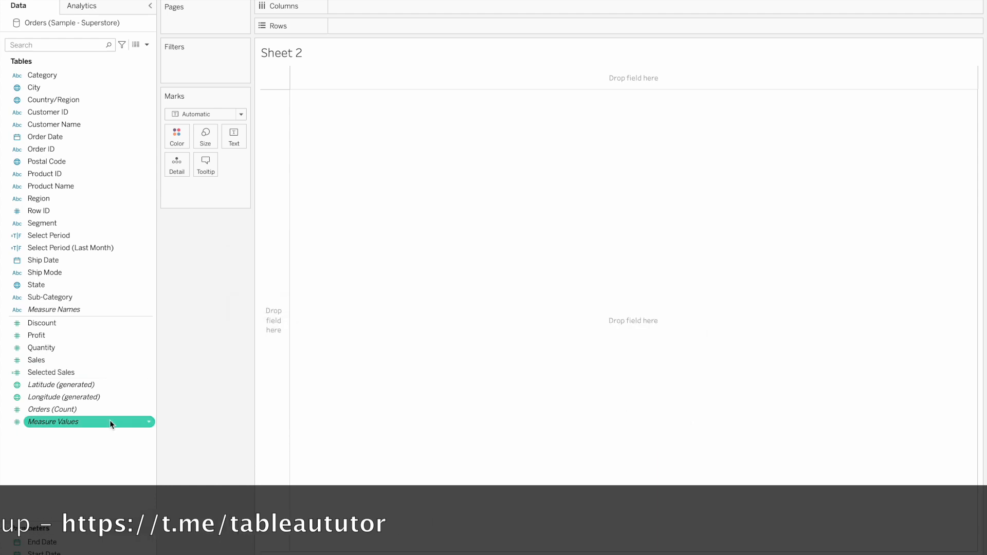
- Duplicate Selected Sales and open the copy for editing, naming it Selected Sales (Last Month)
{"action": "right_click", "coordinate": [87, 380]}
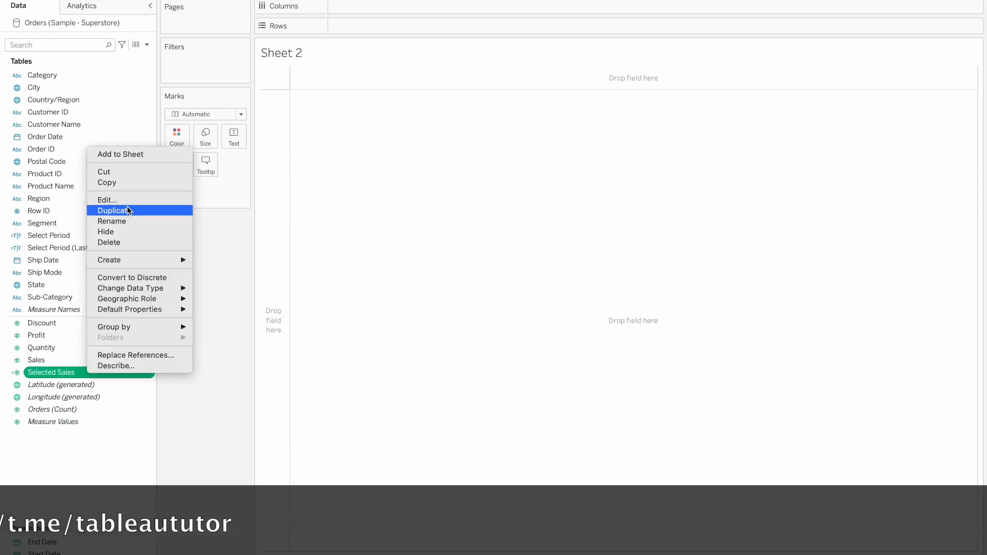
{"action": "left_click", "coordinate": [125, 209]}
{"action": "right_click", "coordinate": [86, 383]}
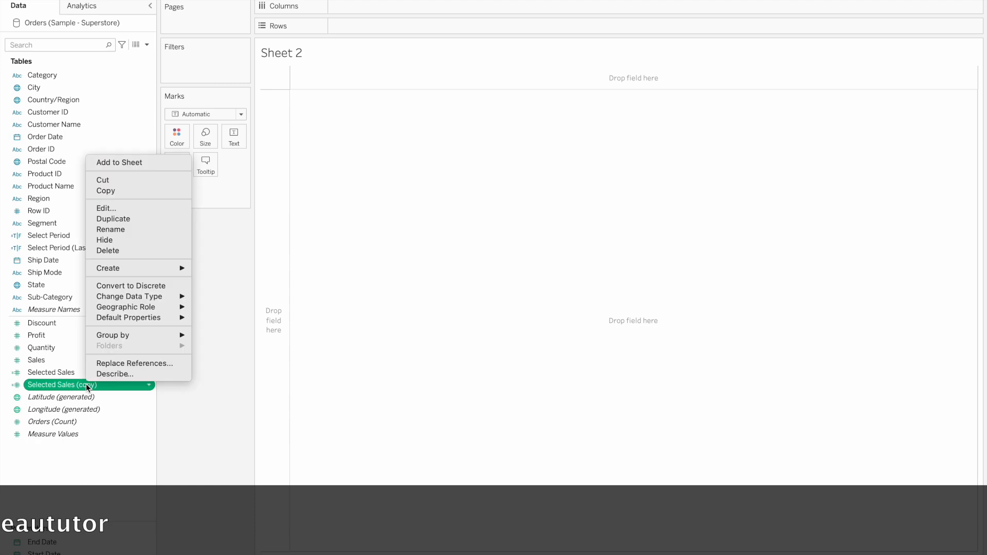
{"action": "left_click", "coordinate": [134, 208]}
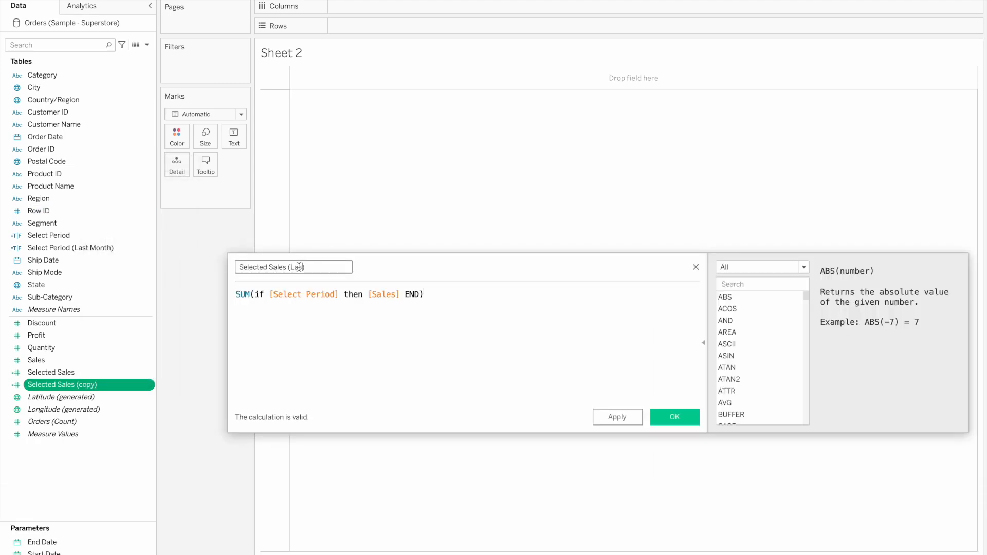
{"action": "key", "text": "Tab"}
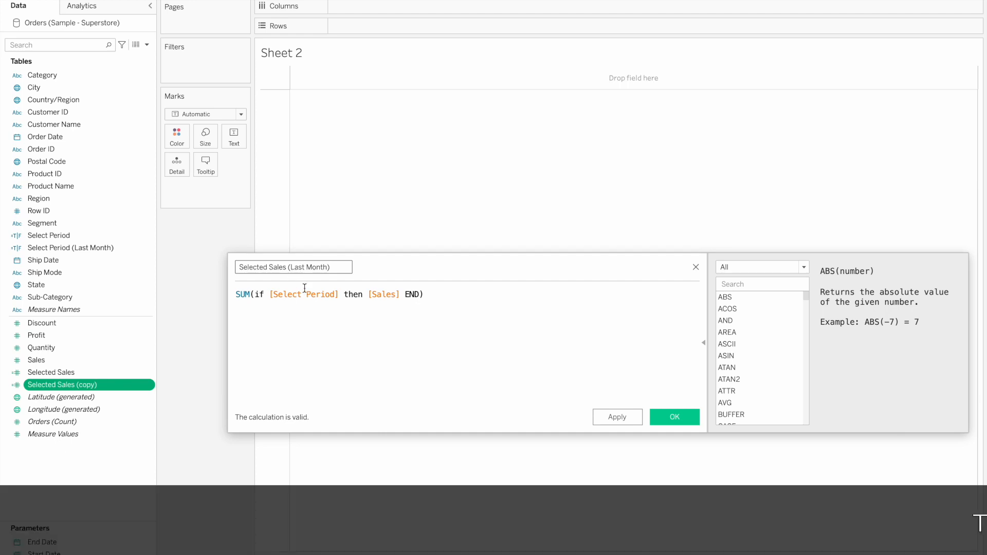
- Replace [Select Period] with [Select Period (Last Month)] in the formula and save the calculated field
{"action": "type", "text": "selec"}
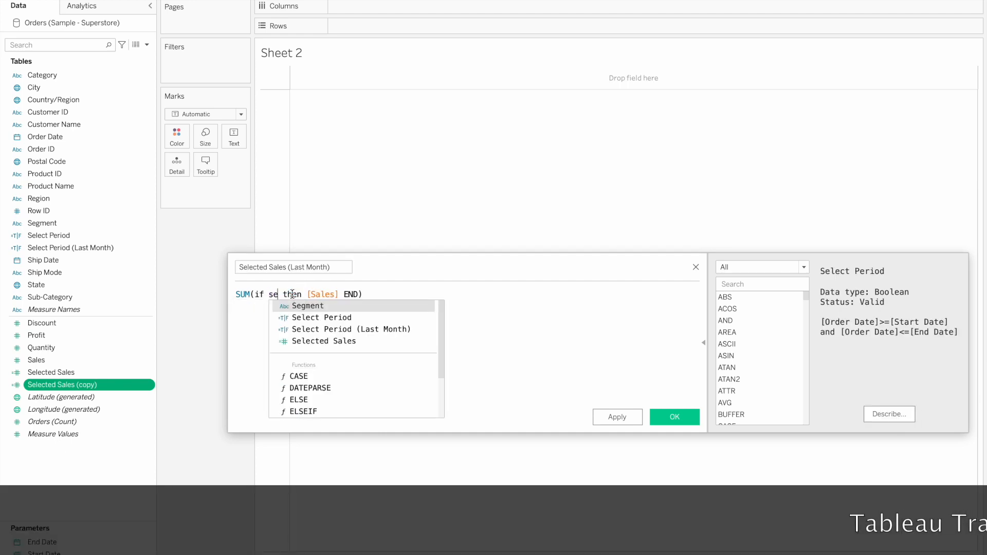
{"action": "left_click", "coordinate": [339, 323]}
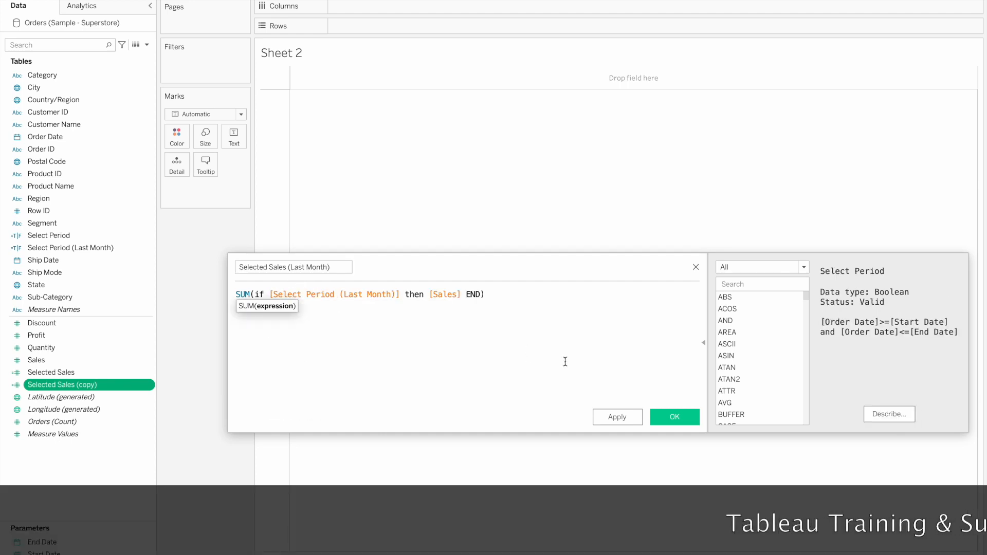
{"action": "left_click", "coordinate": [661, 418]}
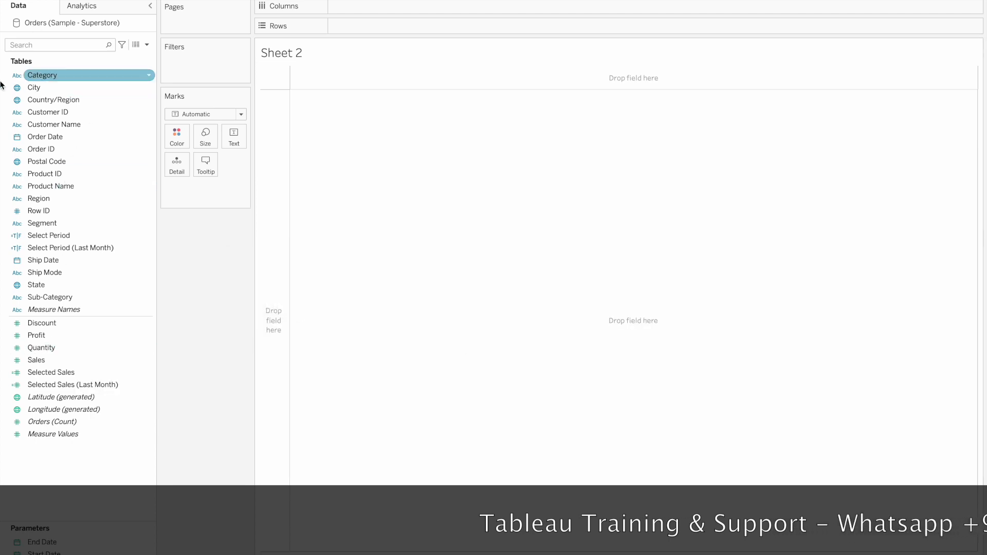
- Build a table with Region on Rows and Selected Sales and Selected Sales (Last Month) as value columns, widened to show full headers
{"action": "left_click", "coordinate": [109, 136]}
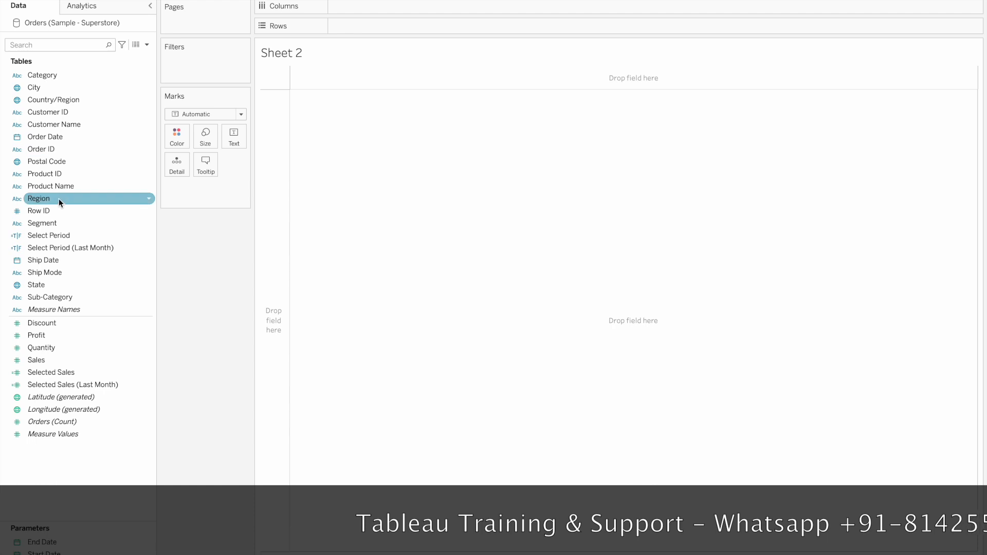
{"action": "left_click_drag", "start_coordinate": [57, 200], "coordinate": [367, 27]}
{"action": "left_click_drag", "start_coordinate": [51, 372], "coordinate": [315, 107]}
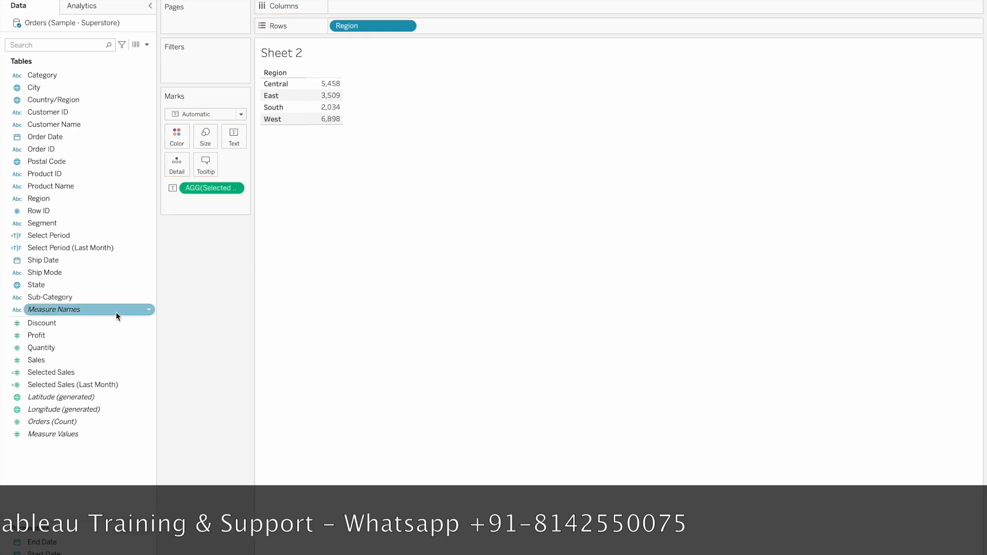
{"action": "left_click_drag", "start_coordinate": [61, 384], "coordinate": [334, 101]}
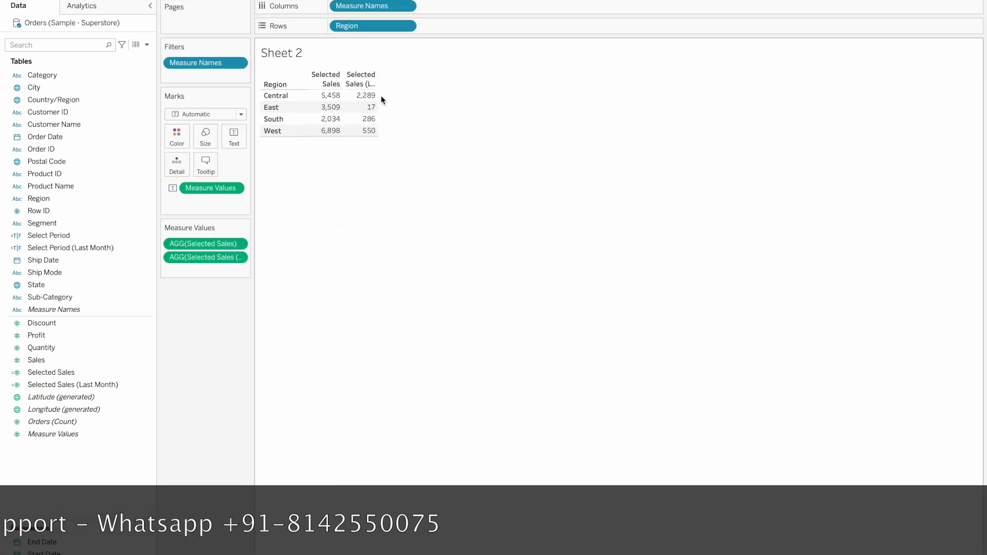
{"action": "left_click_drag", "start_coordinate": [377, 101], "coordinate": [437, 97]}
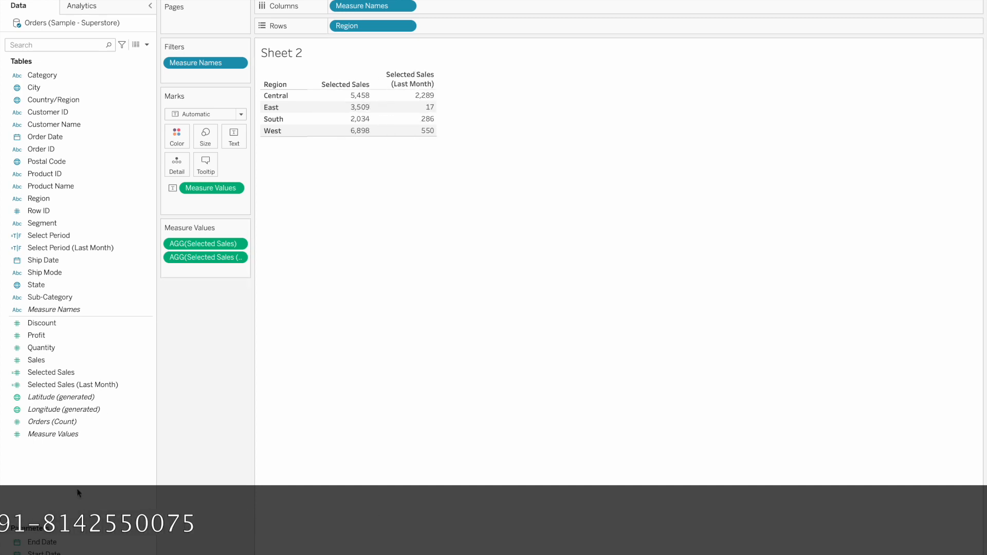
- Show the parameter controls for Start Date and End Date on the worksheet
{"action": "right_click", "coordinate": [42, 552]}
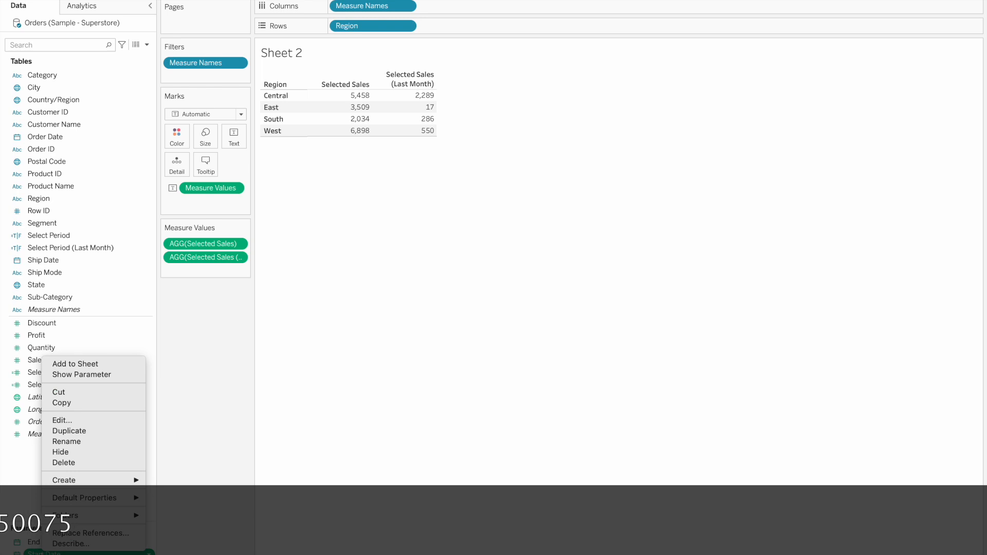
{"action": "left_click", "coordinate": [129, 377]}
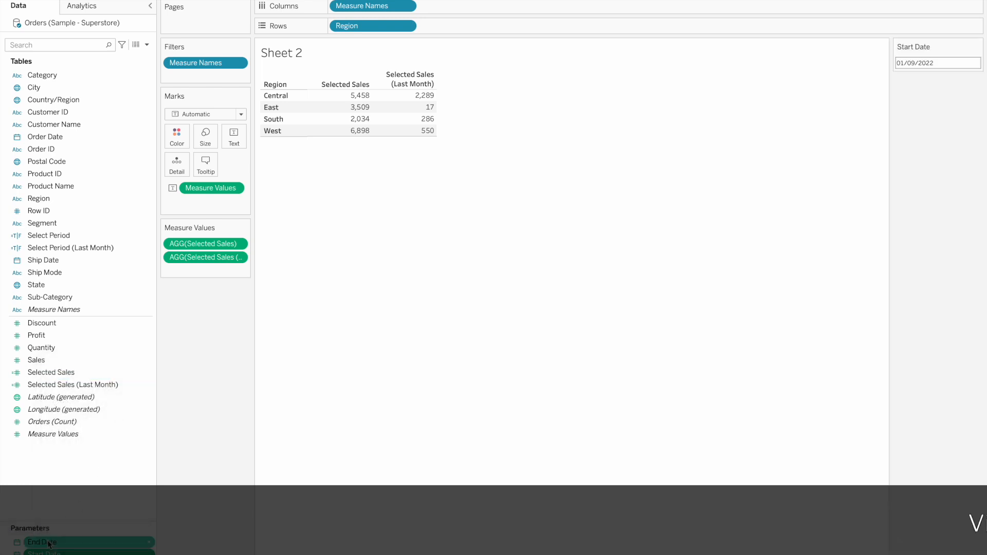
{"action": "right_click", "coordinate": [49, 543]}
{"action": "left_click", "coordinate": [122, 362]}
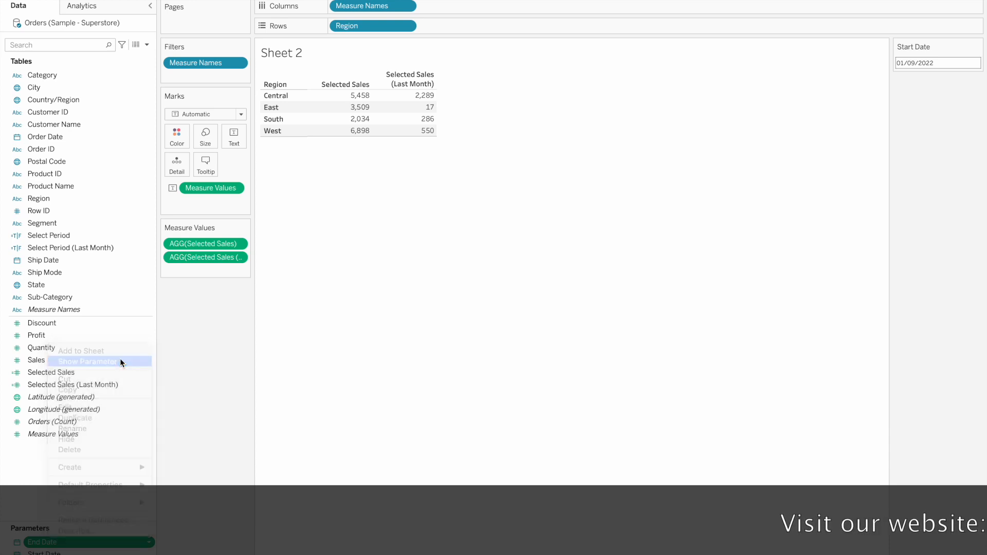
- Set the Start Date parameter to 01/08/2022 and the End Date parameter to 02/08/2022
{"action": "left_click", "coordinate": [921, 62]}
{"action": "left_click", "coordinate": [885, 76]}
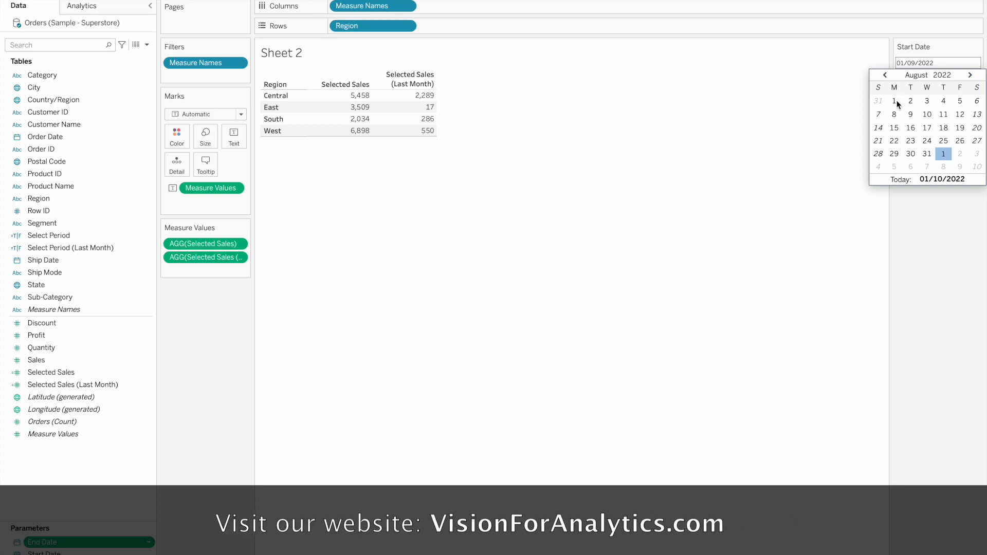
{"action": "left_click", "coordinate": [894, 102]}
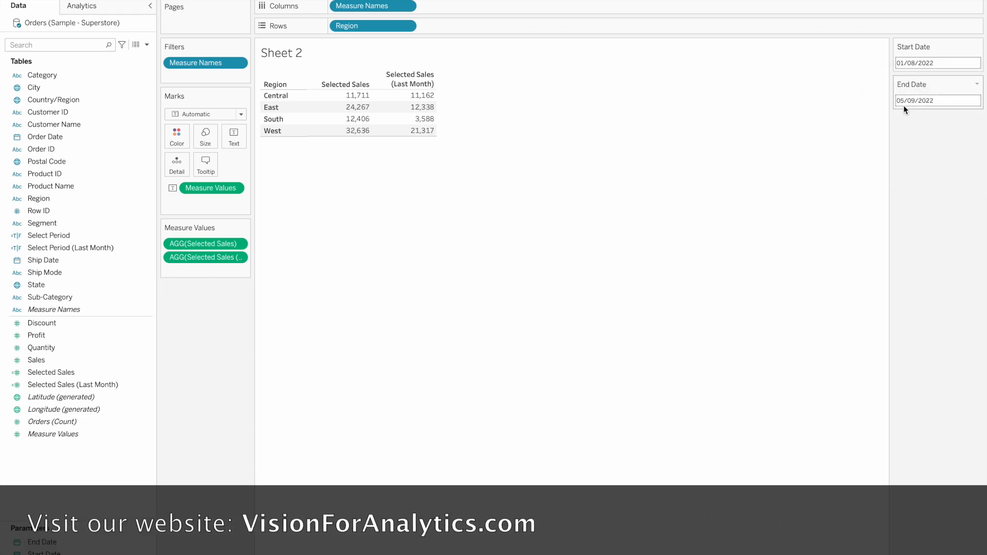
{"action": "left_click", "coordinate": [912, 100]}
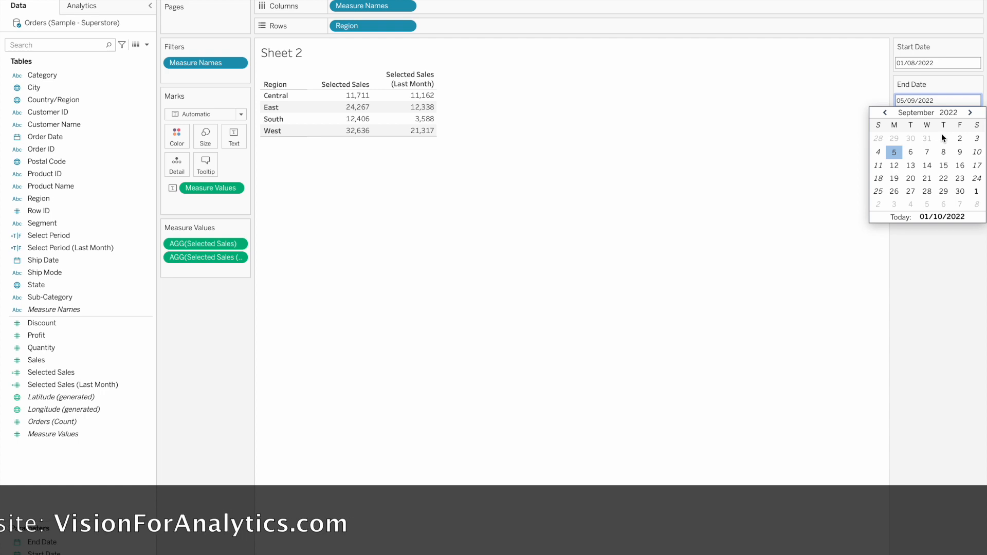
{"action": "left_click", "coordinate": [885, 112]}
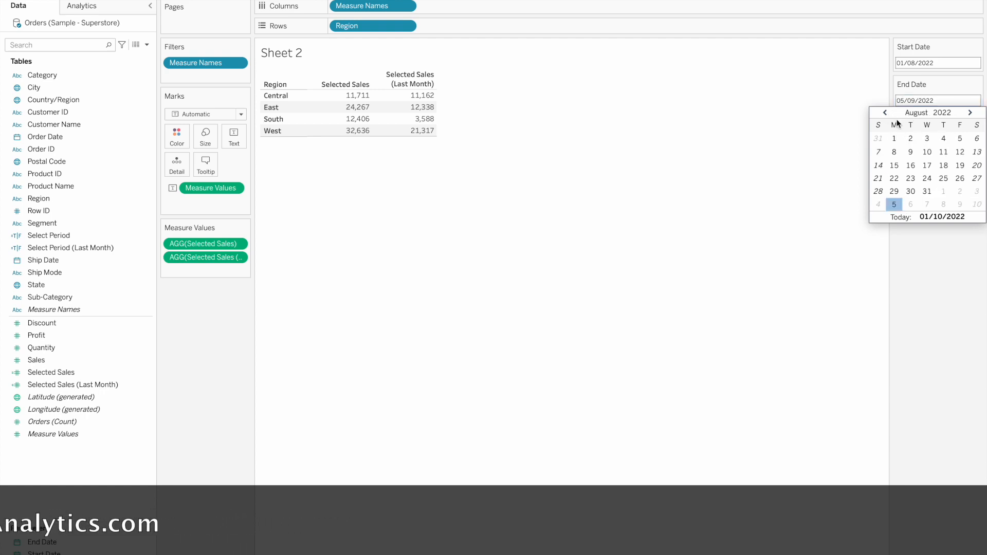
{"action": "left_click", "coordinate": [909, 139]}
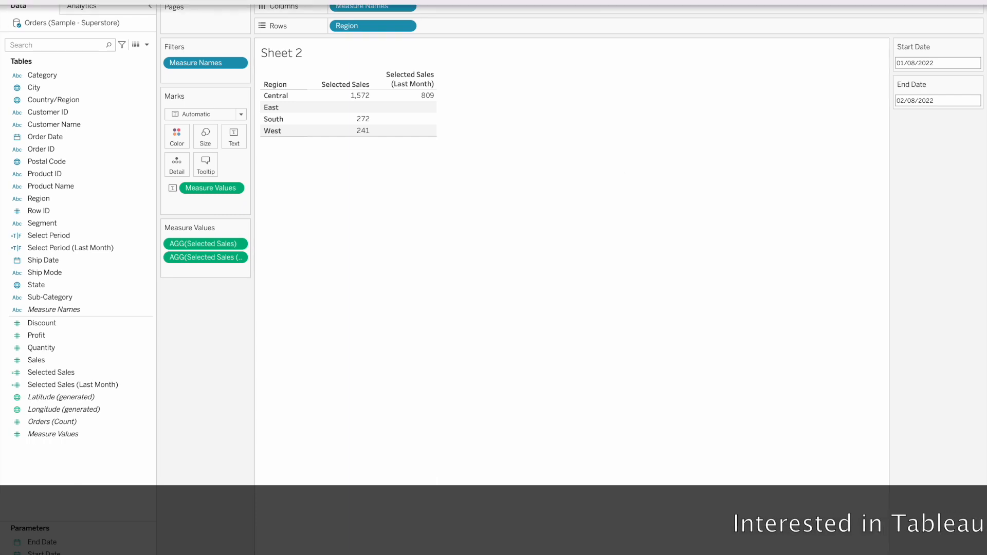
- Add column grand totals to the regional sales table and check the total for each measure
{"action": "left_click", "coordinate": [264, 1]}
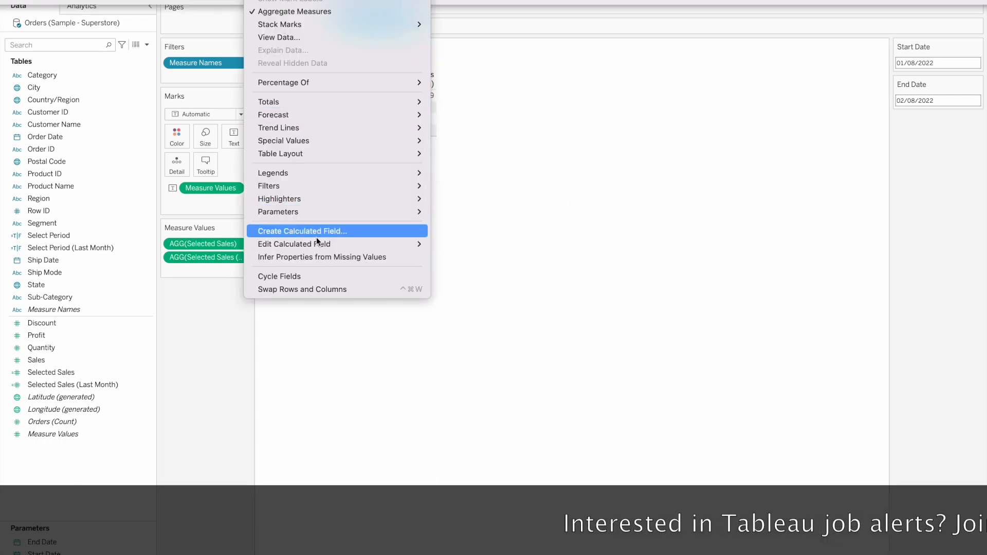
{"action": "mouse_move", "coordinate": [341, 102]}
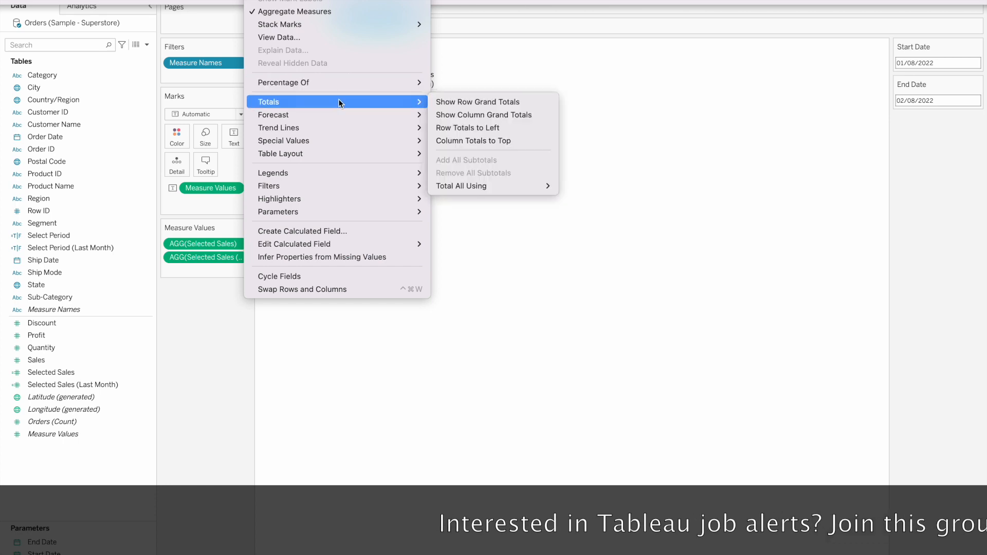
{"action": "left_click", "coordinate": [478, 115]}
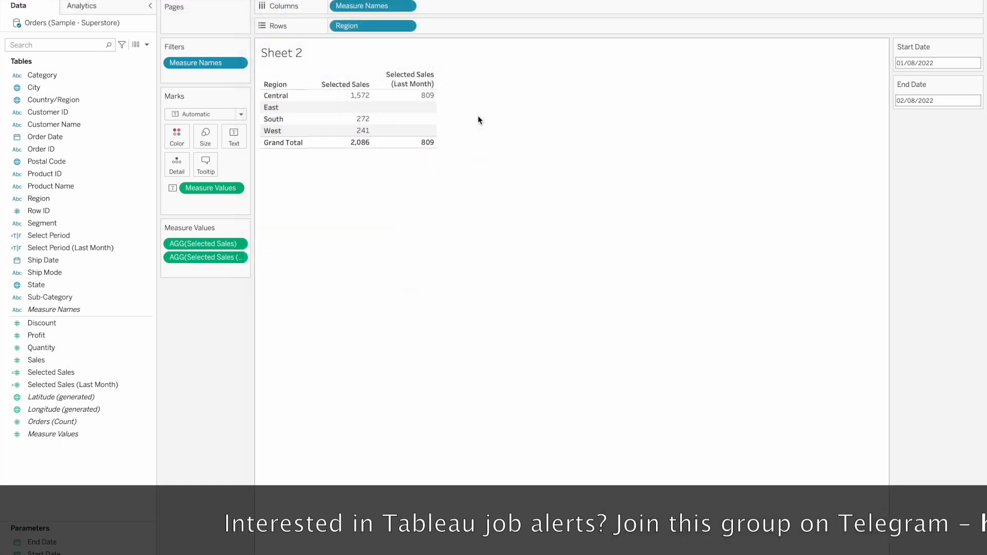
{"action": "mouse_move", "coordinate": [359, 148]}
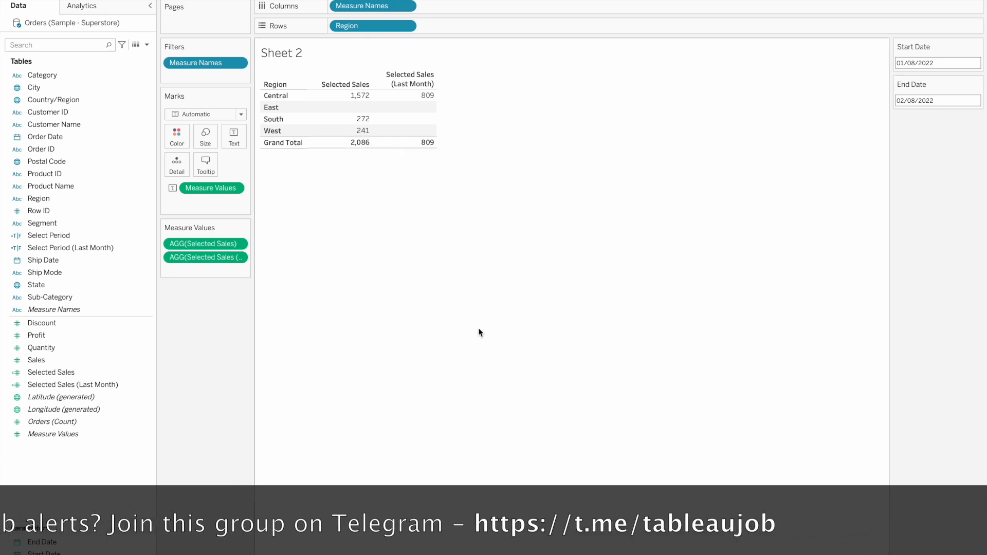
- Return to Sheet 1, show Sales as text for each order date, and check the sales within 01/08/2022 to 02/08/2022
{"action": "left_click", "coordinate": [82, 554]}
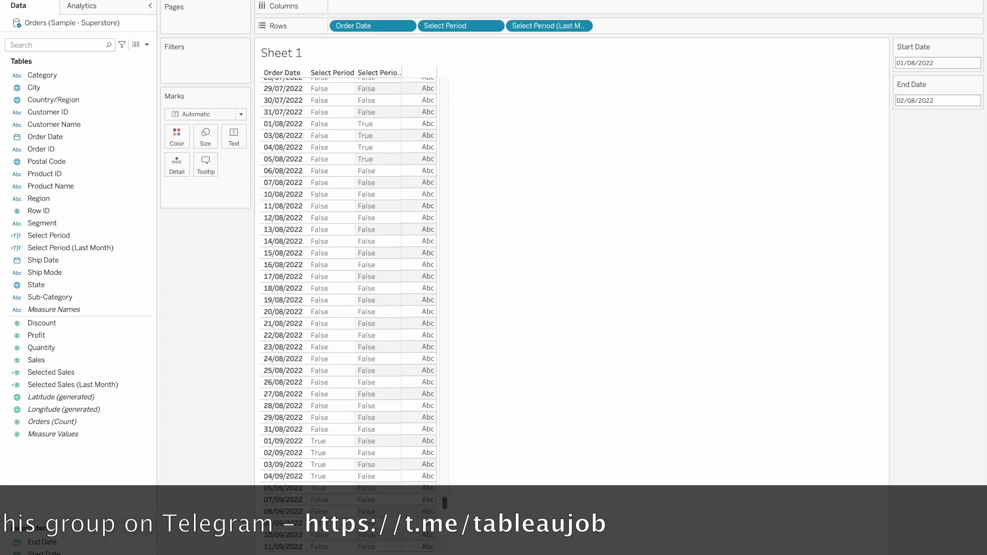
{"action": "left_click_drag", "start_coordinate": [51, 362], "coordinate": [228, 135]}
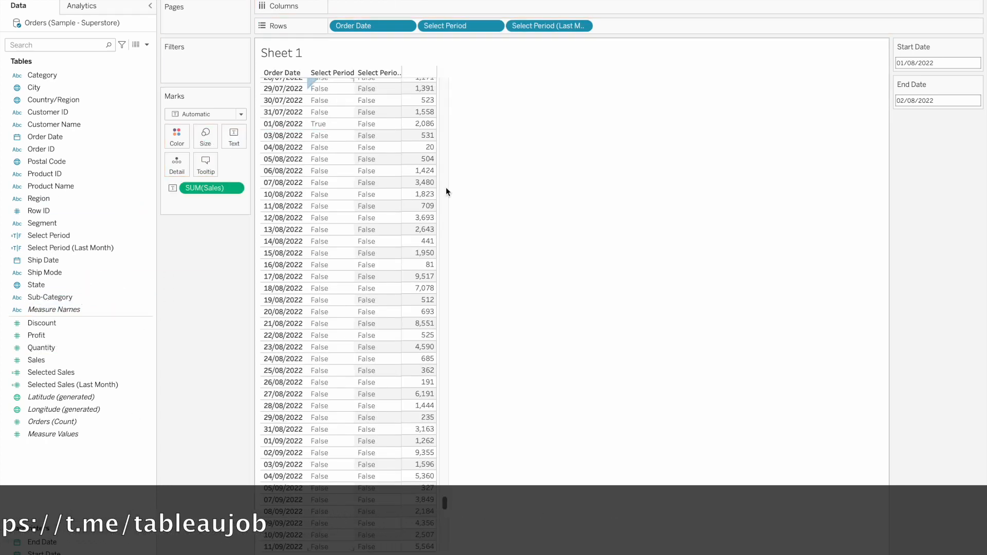
{"action": "scroll", "coordinate": [329, 207], "scroll_direction": "up", "scroll_amount": 2}
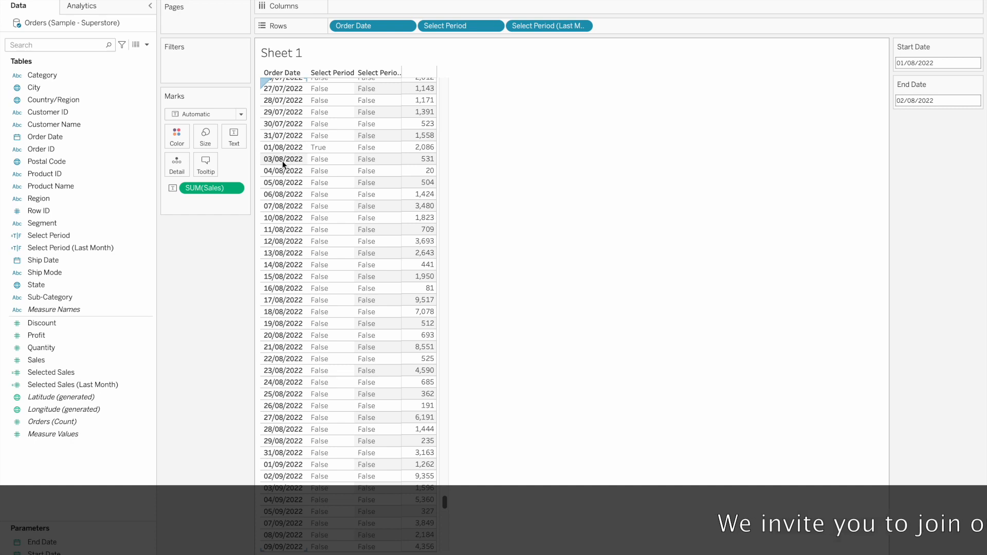
{"action": "mouse_move", "coordinate": [418, 152]}
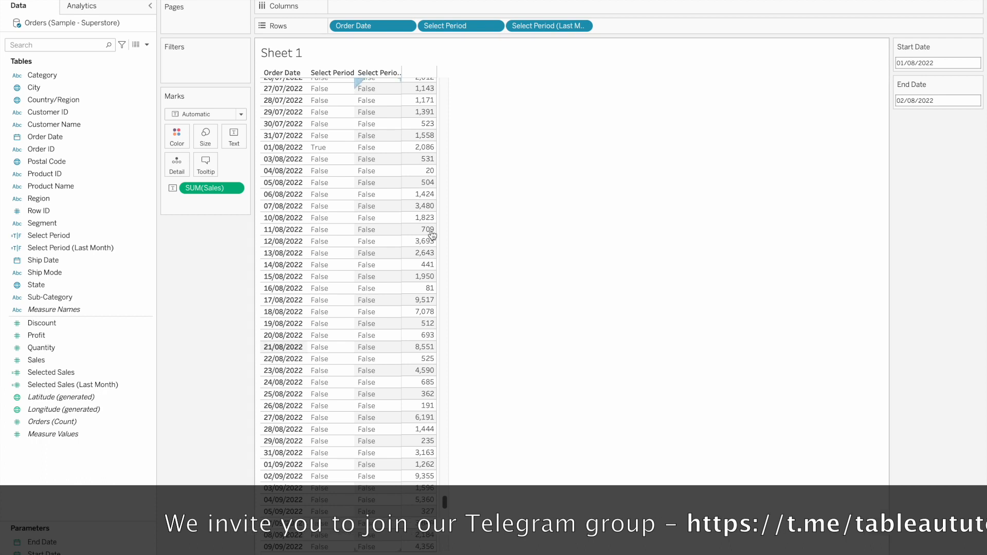
- Check the sales for 01/07/2022 and 02/07/2022, the dates flagged by Select Period (Last Month)
{"action": "scroll", "coordinate": [435, 232], "scroll_direction": "up", "scroll_amount": 4}
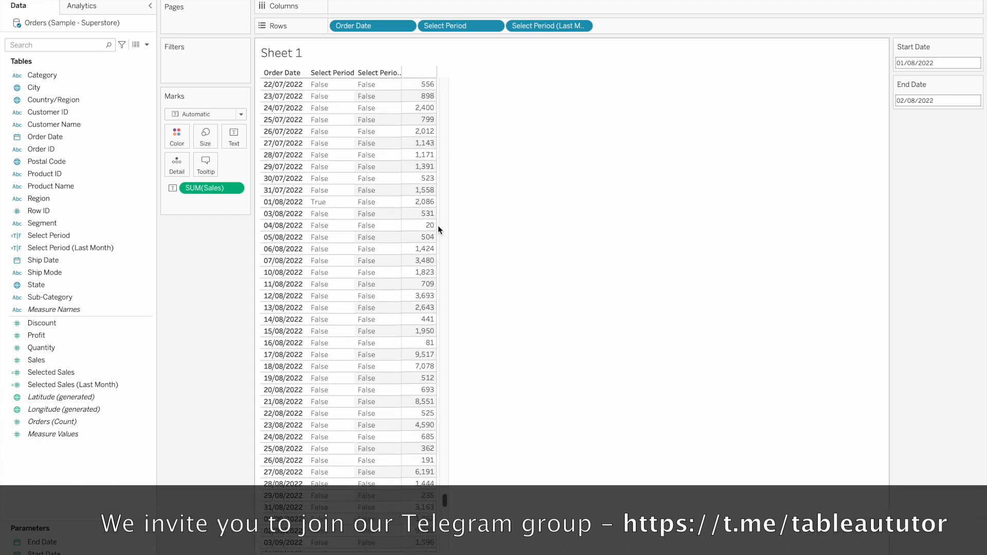
{"action": "scroll", "coordinate": [440, 229], "scroll_direction": "up", "scroll_amount": 3}
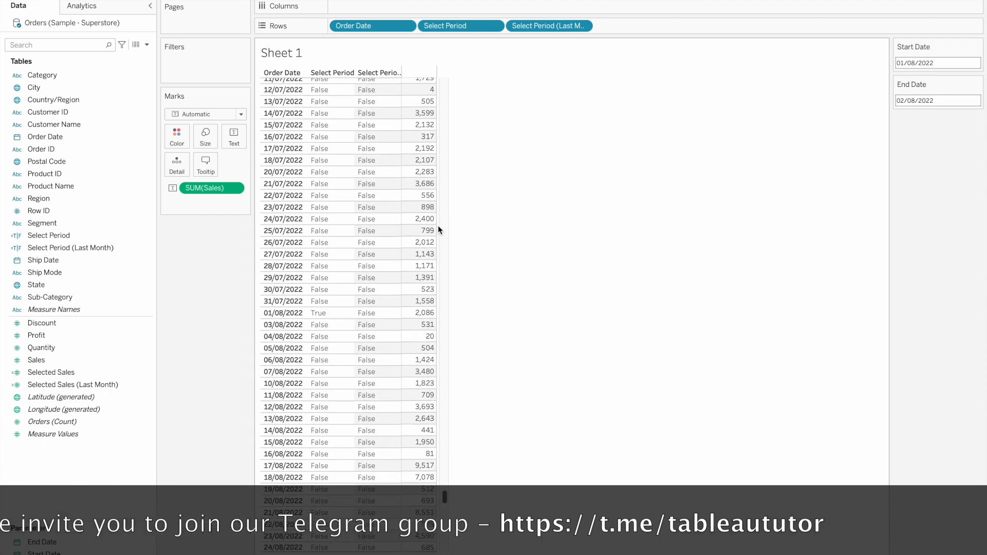
{"action": "scroll", "coordinate": [439, 230], "scroll_direction": "up", "scroll_amount": 4}
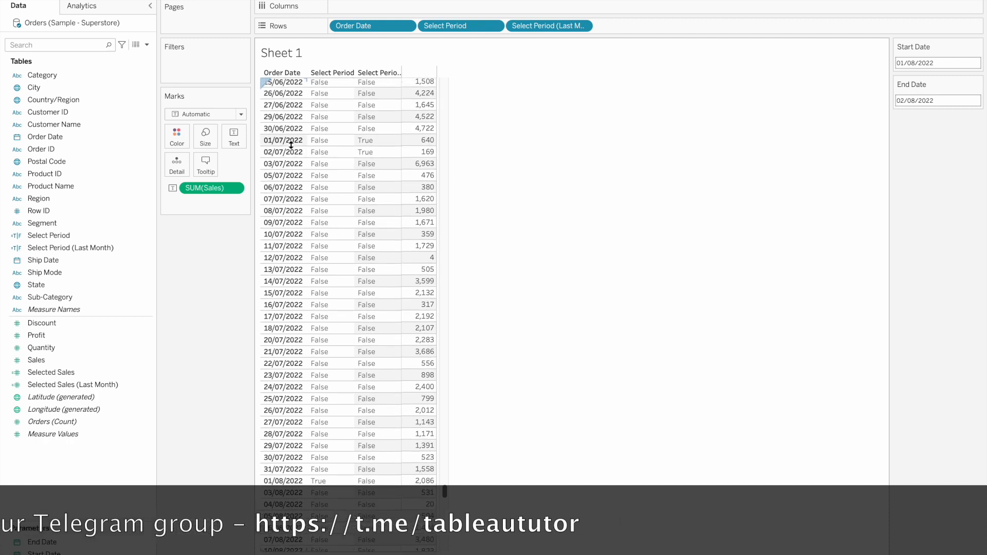
{"action": "mouse_move", "coordinate": [427, 155]}
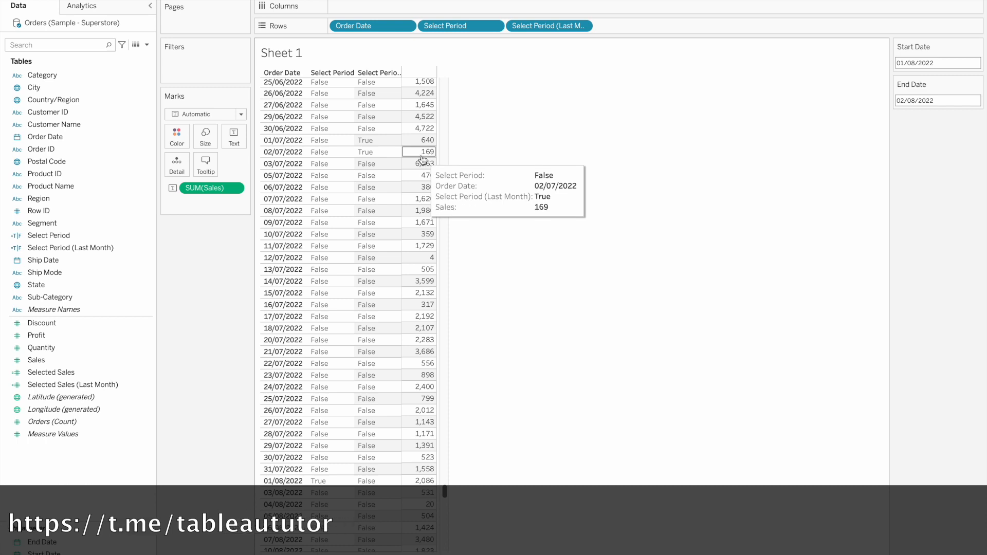